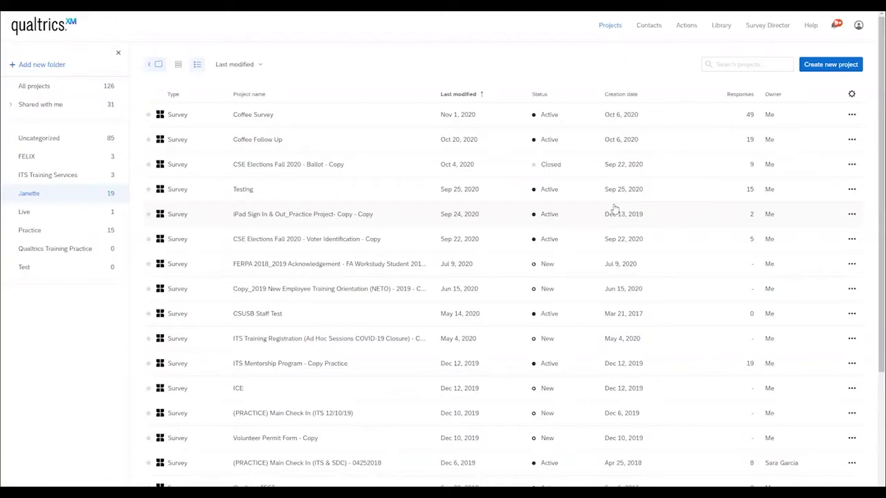
Step: Open the Coffee Survey project from the Projects list
left_click(256, 117)
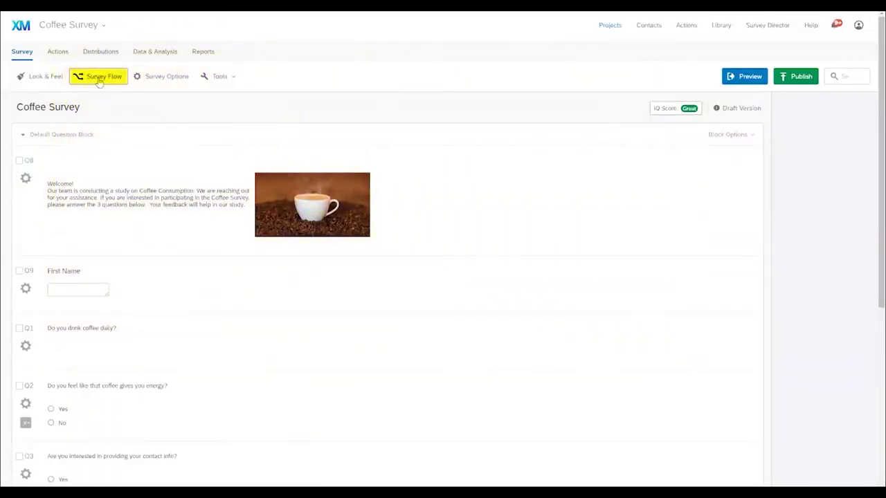
Step: Open the Coffee Survey's Survey Flow window from the editor toolbar
left_click(99, 80)
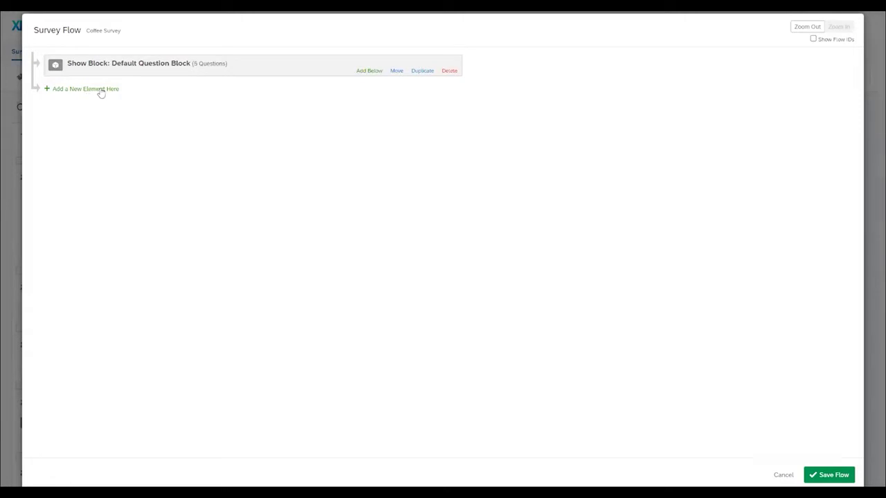
Step: Add a Show Block element after the Default Question Block and view the block choices
left_click(101, 90)
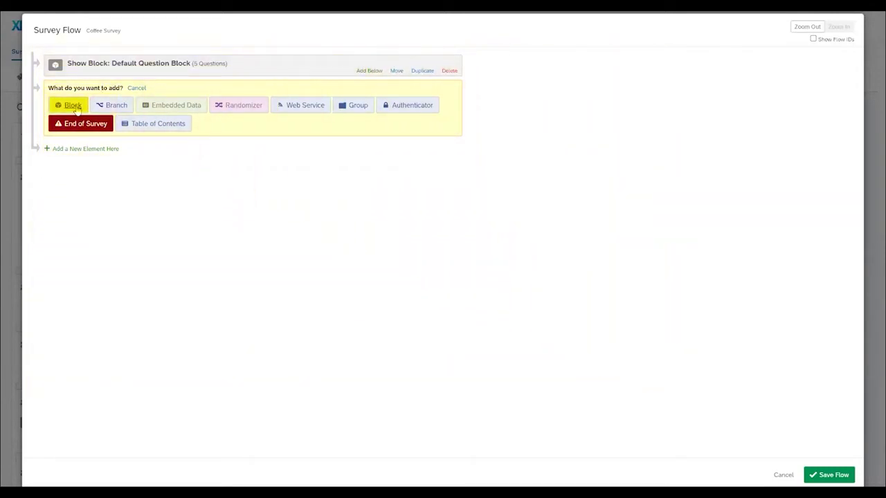
left_click(75, 108)
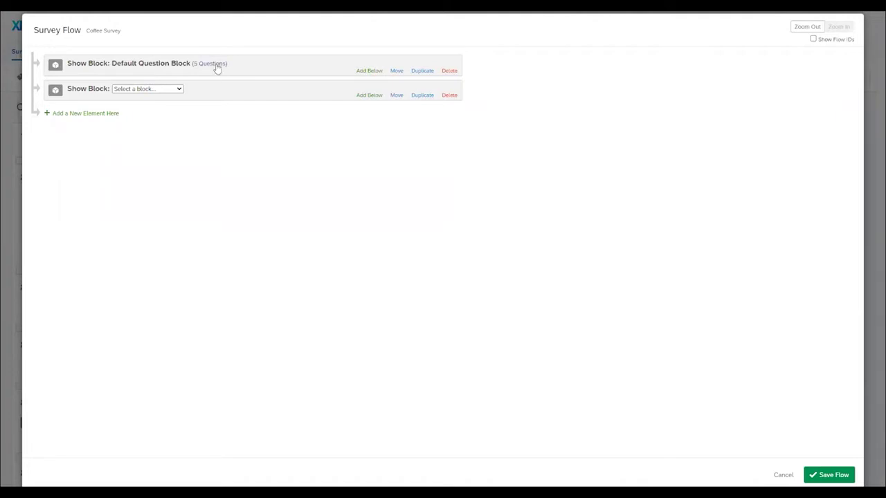
left_click(179, 90)
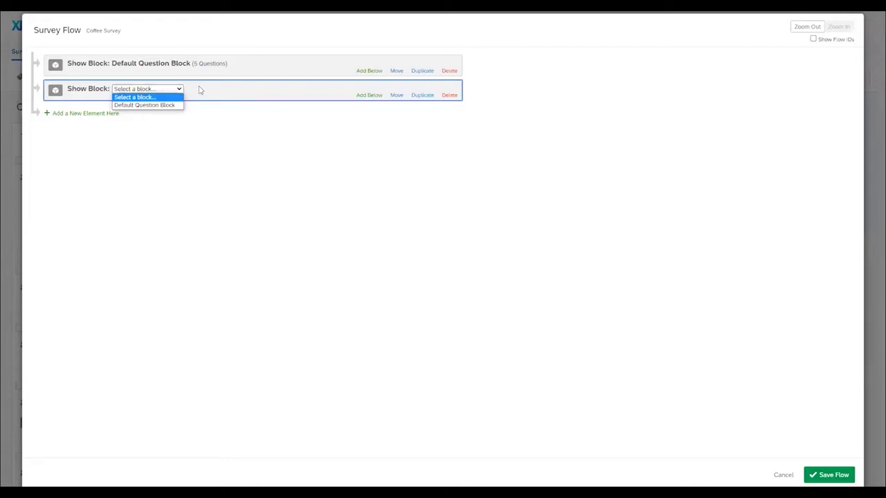
left_click(85, 112)
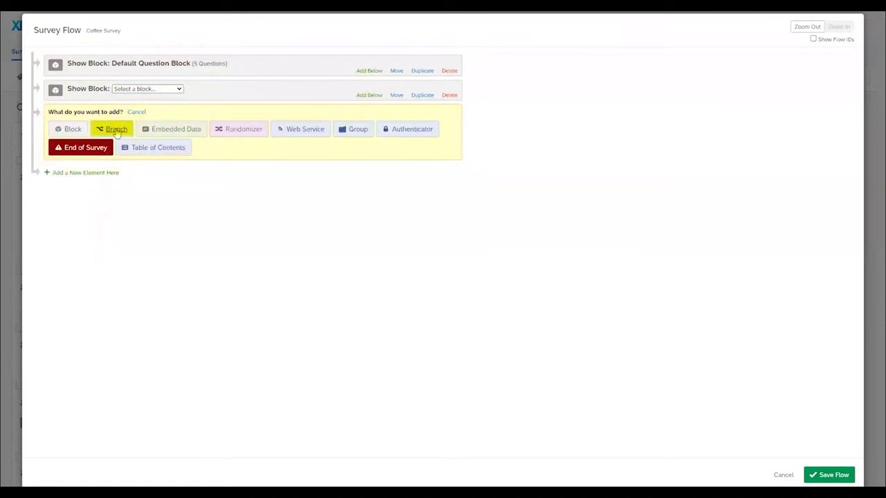
Step: Add a Branch holding Set Embedded Data, Randomizer and Web Service elements
left_click(116, 130)
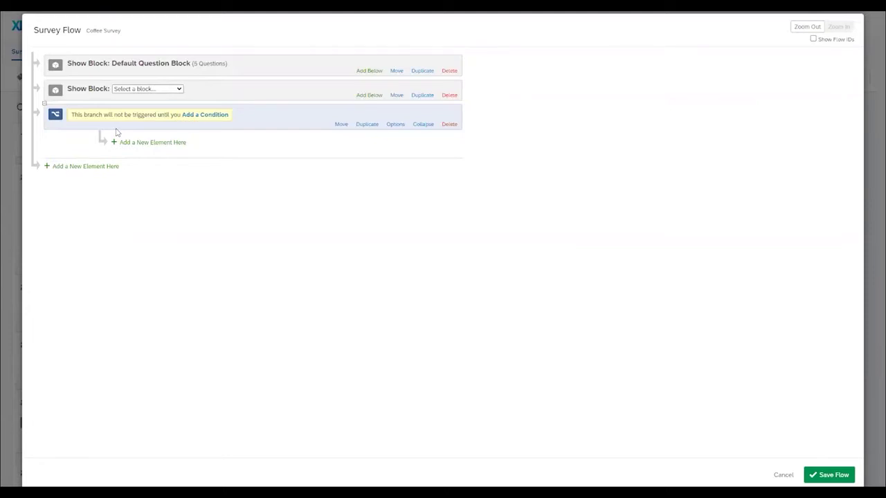
left_click(139, 142)
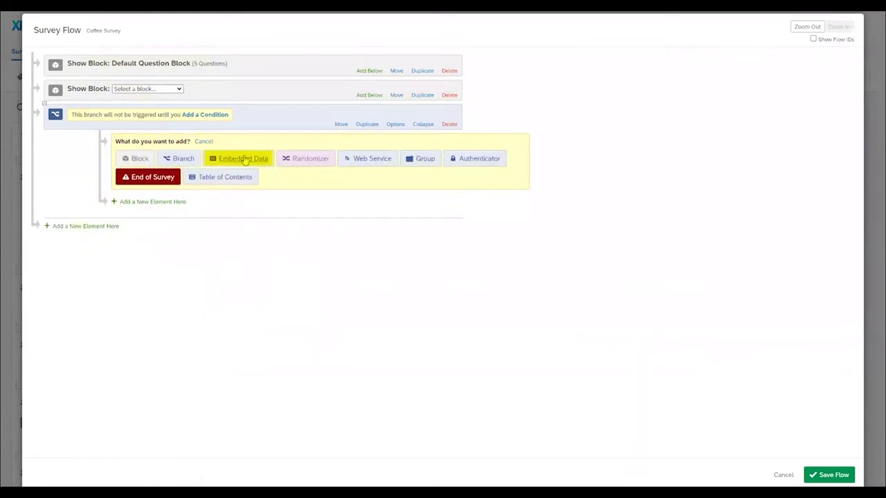
left_click(243, 159)
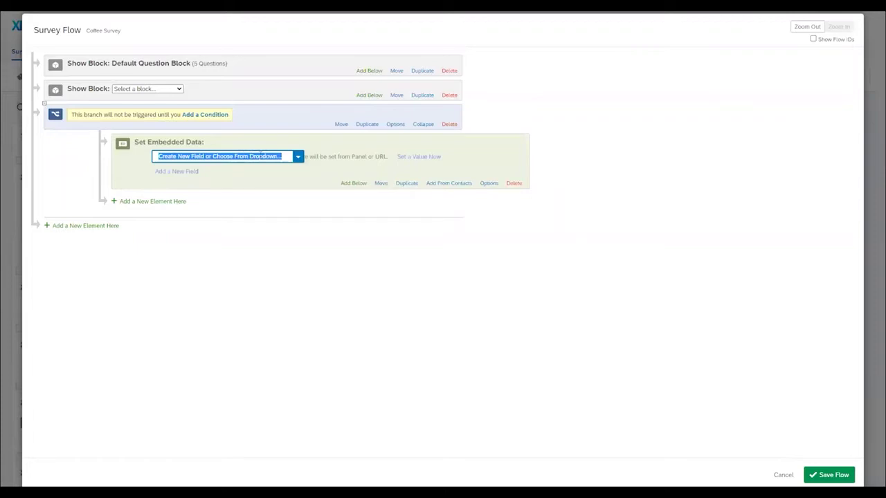
left_click(152, 201)
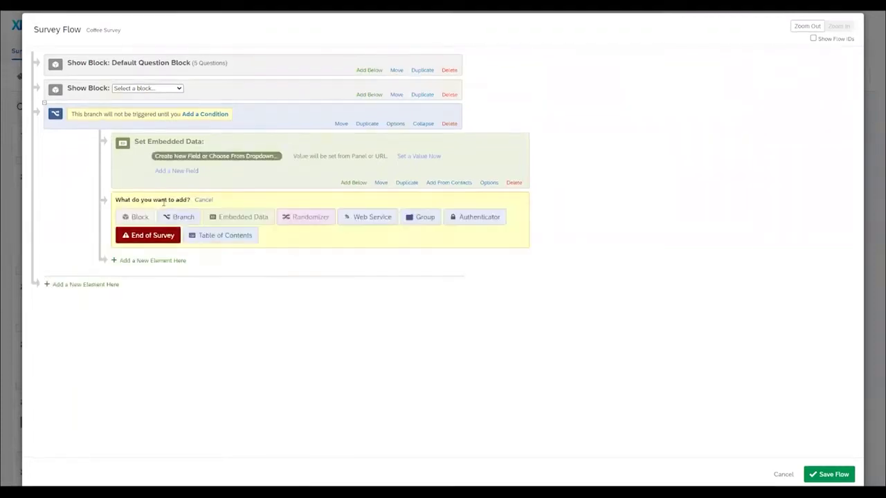
left_click(308, 218)
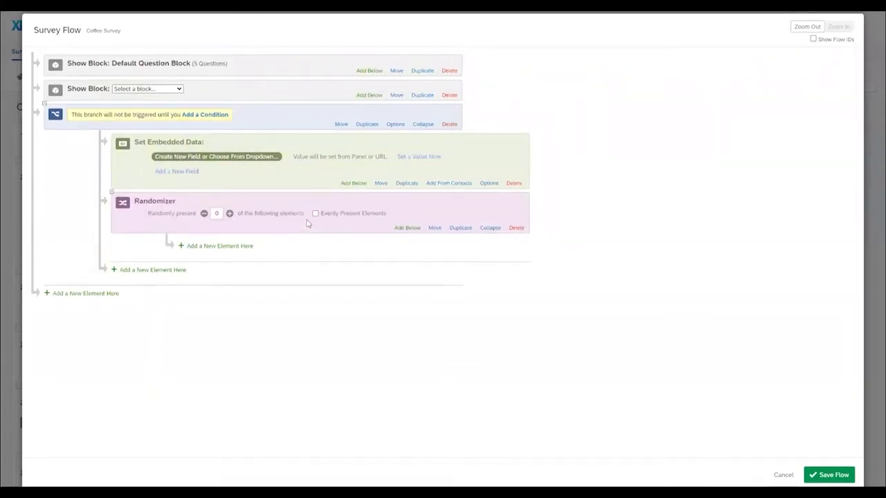
left_click(152, 270)
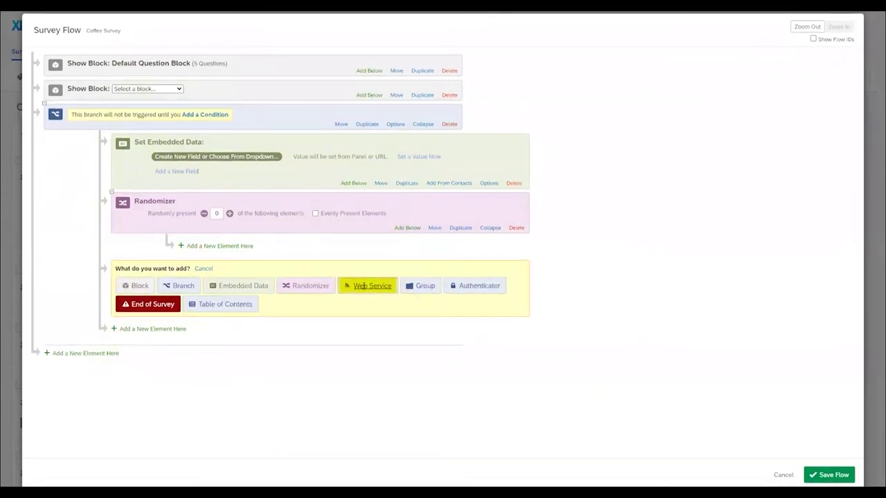
left_click(364, 286)
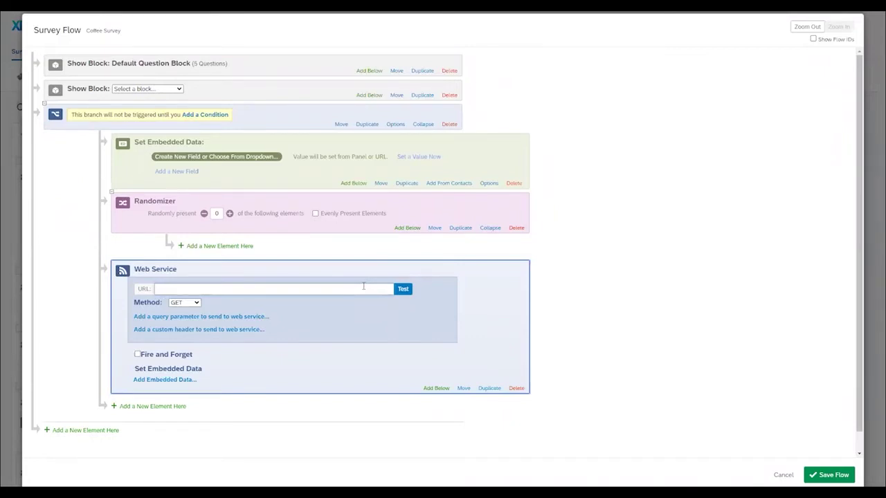
Step: Add a Group and an Authenticator with Contact authentication inside the branch
left_click(153, 407)
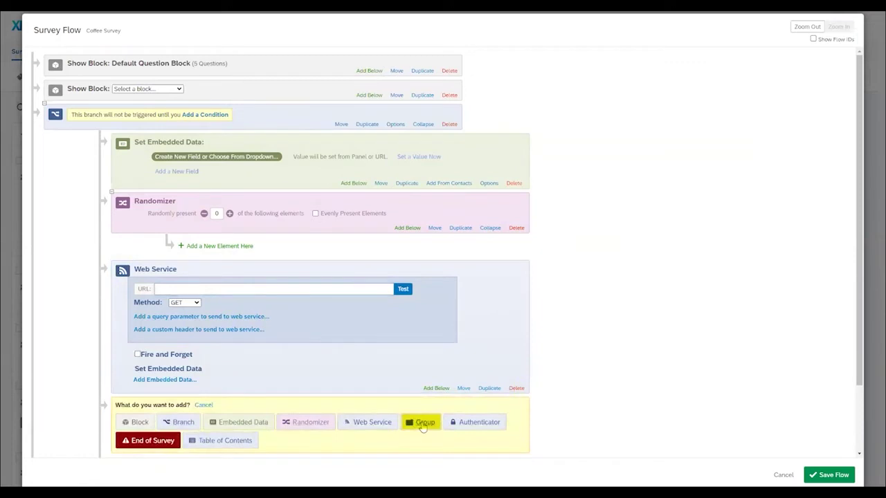
left_click(424, 422)
scroll(388, 388, "down", 1)
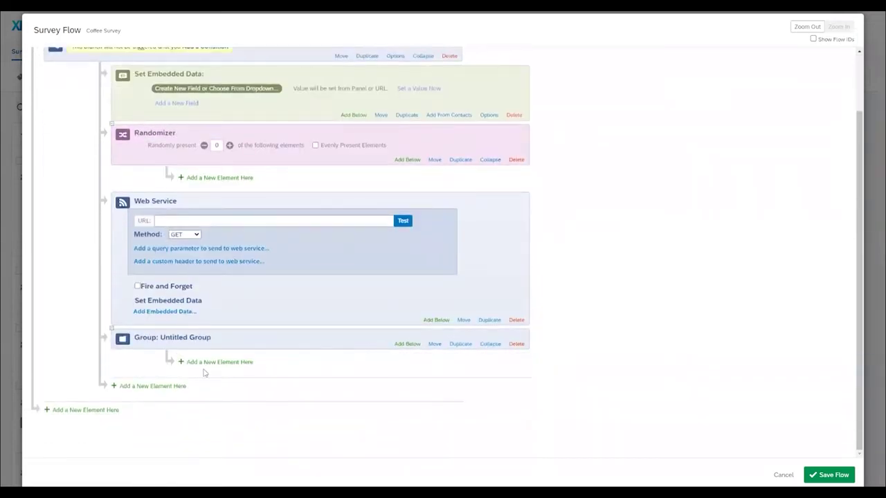
left_click(153, 386)
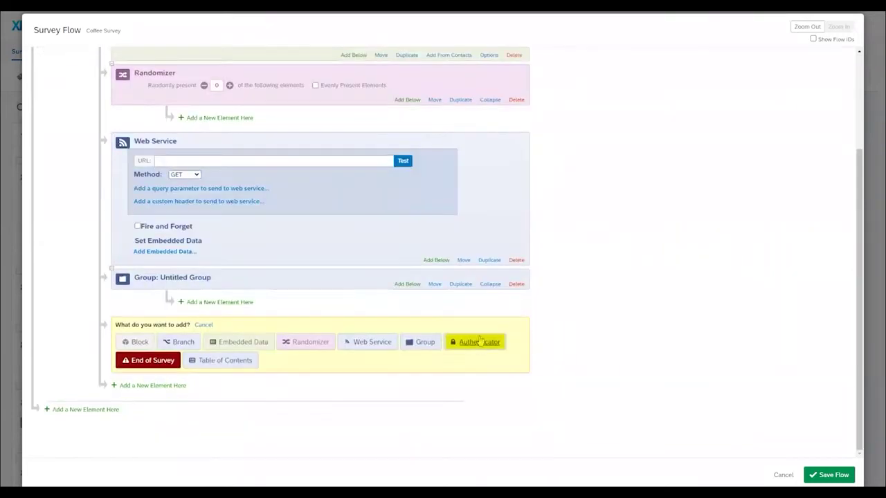
left_click(491, 345)
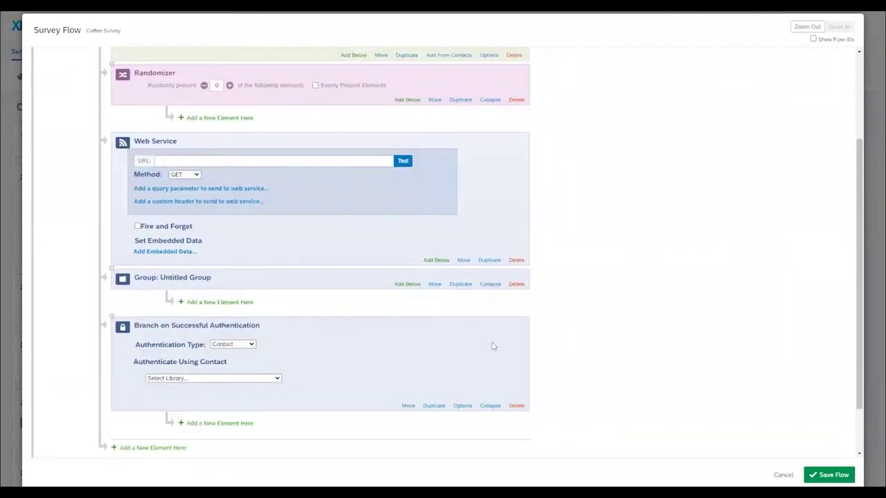
left_click(251, 346)
left_click(251, 352)
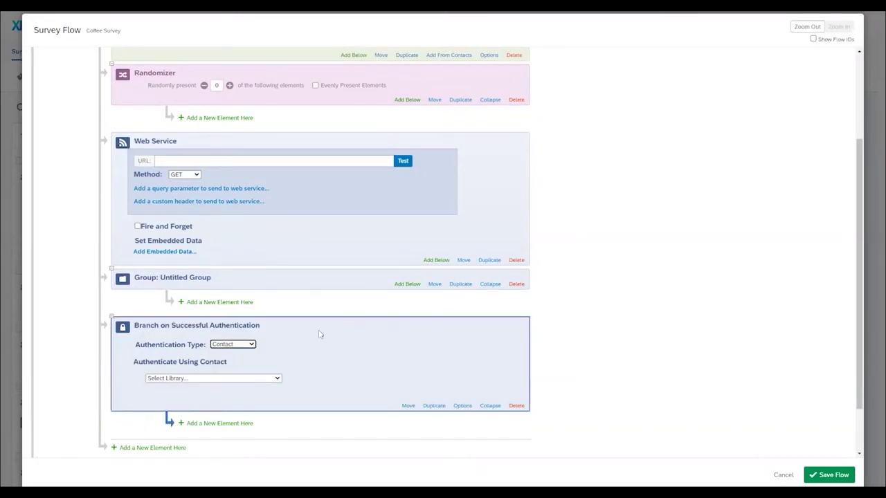
scroll(319, 332, "down", 2)
Step: Add Table of Contents and End of Survey elements at the end of the branch
left_click(172, 386)
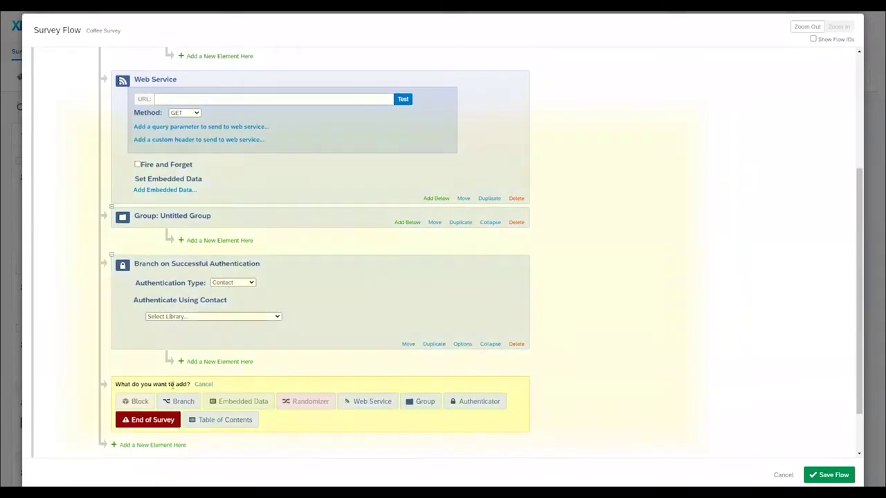
scroll(173, 360, "down", 2)
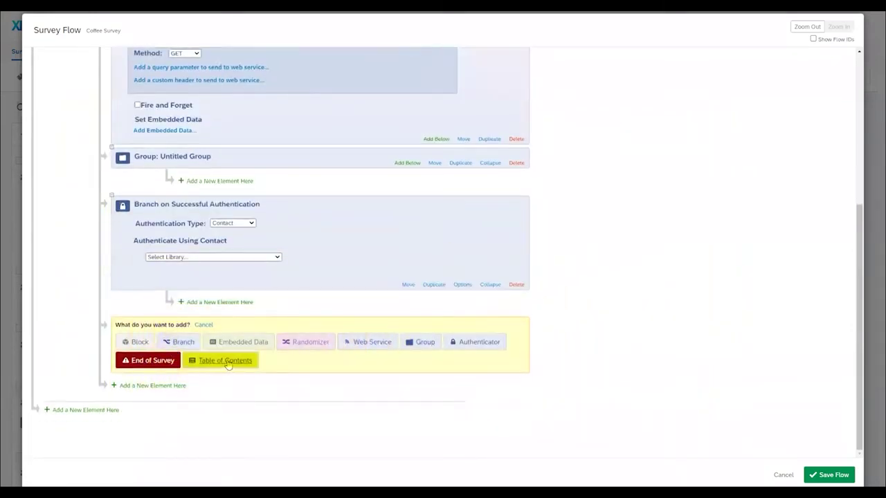
left_click(225, 362)
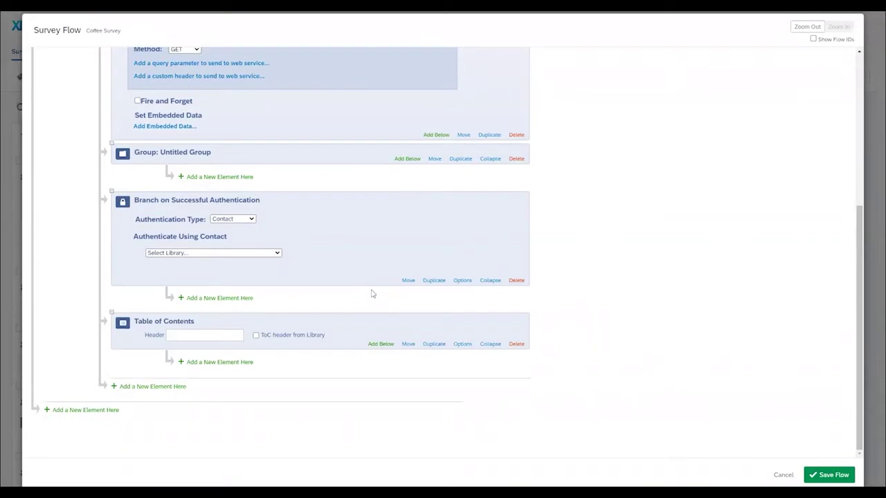
left_click(170, 388)
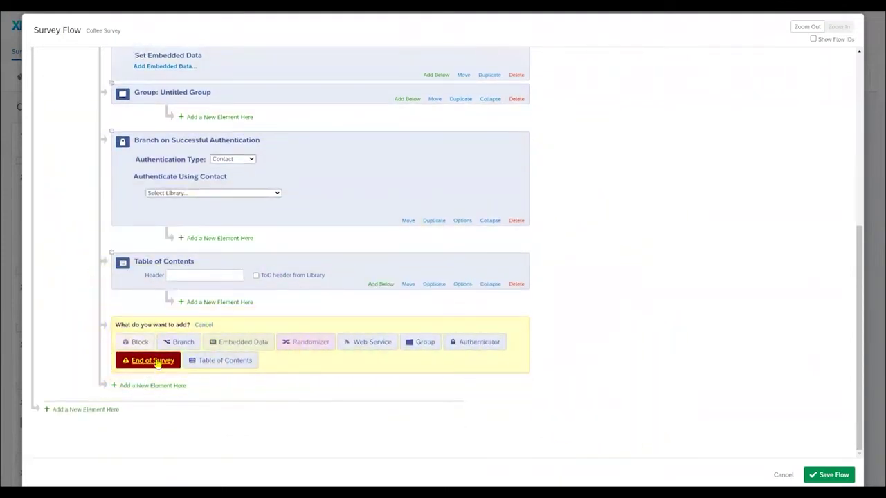
left_click(156, 362)
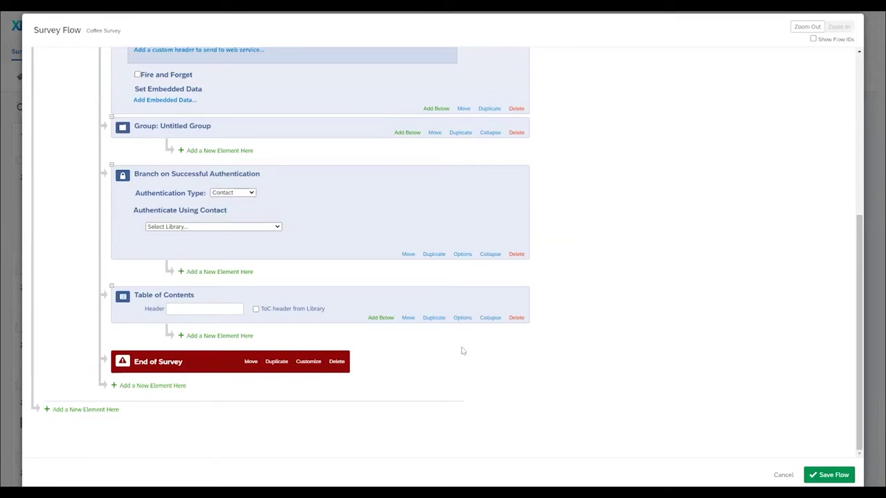
Step: Discard the survey flow changes and return to the Projects list
left_click(785, 476)
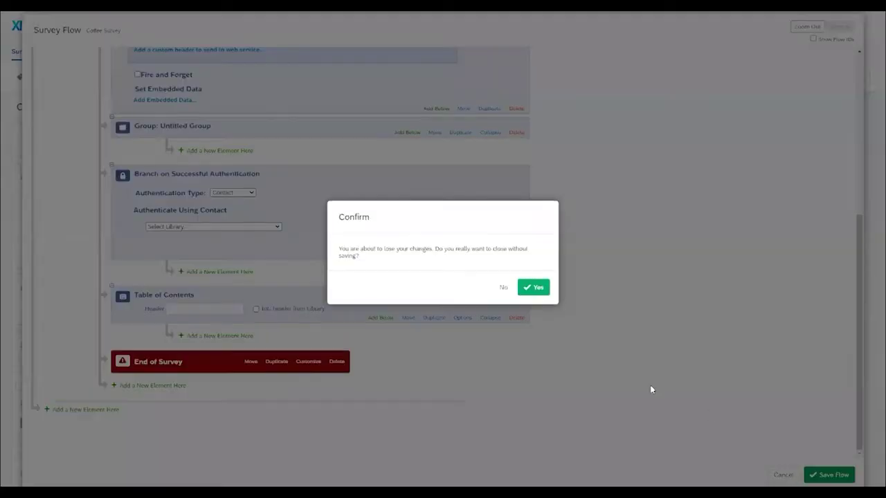
left_click(539, 288)
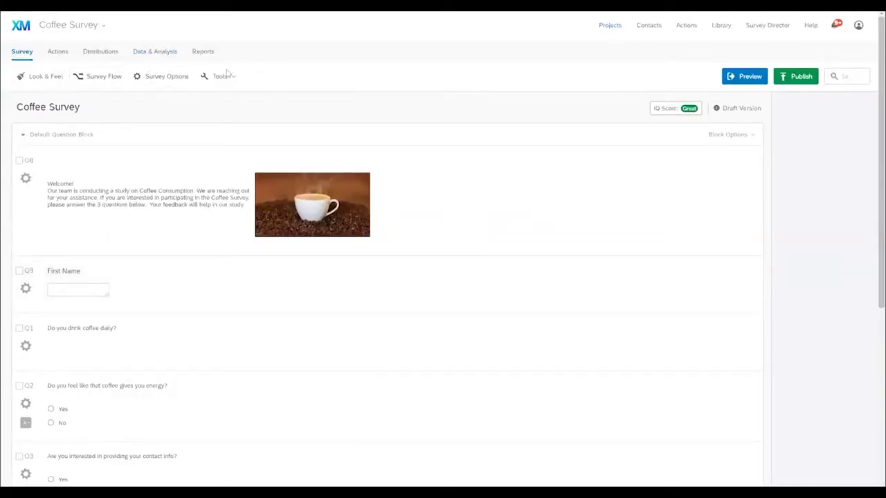
left_click(104, 76)
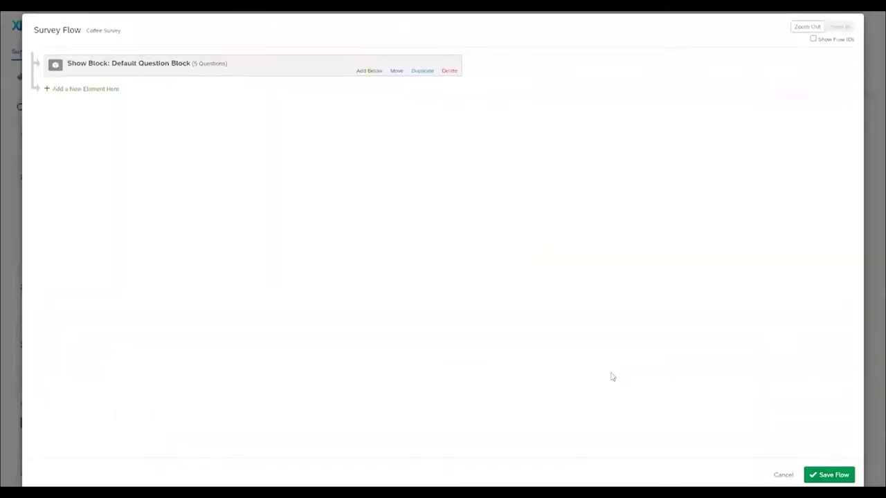
left_click(783, 474)
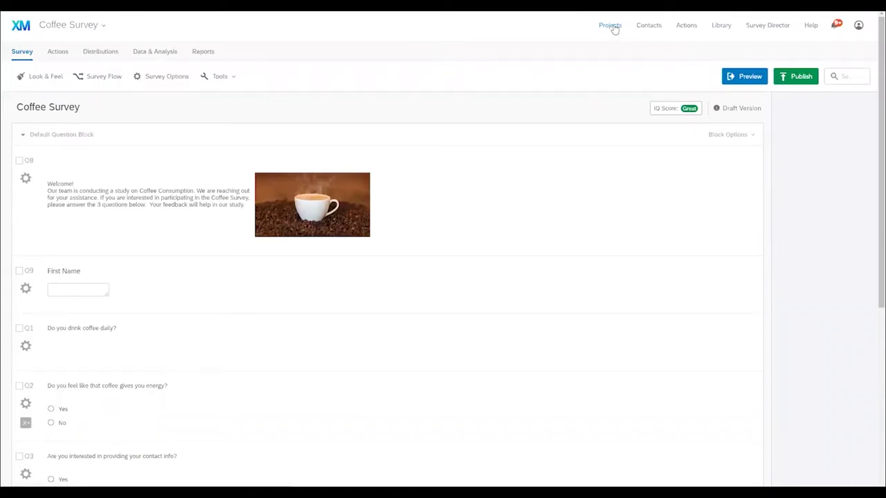
left_click(614, 28)
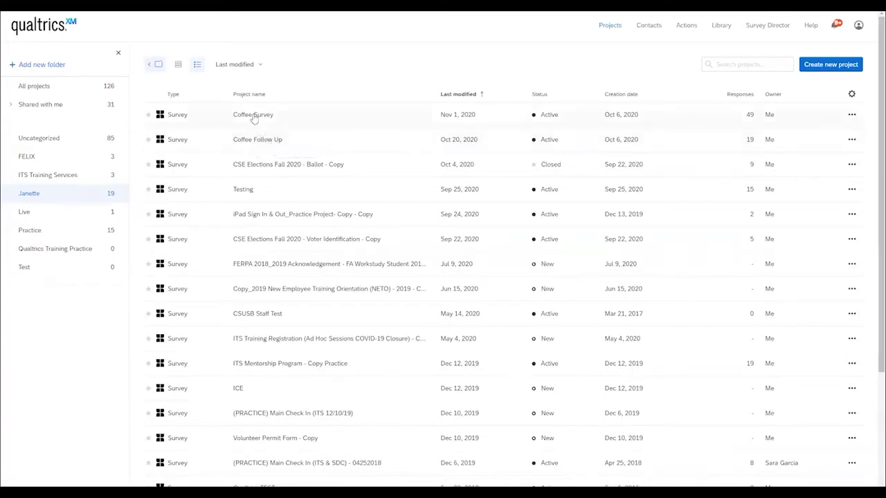
Step: Reopen Coffee Survey to review its questions, then go back to Projects
left_click(254, 119)
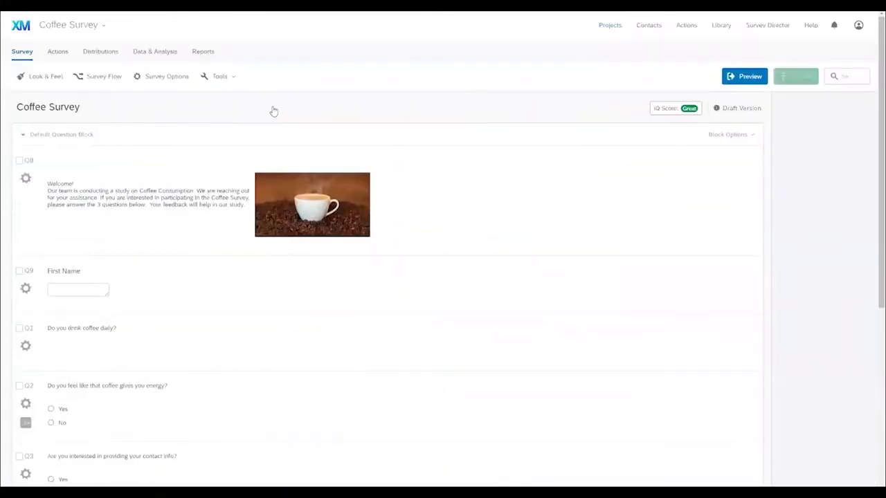
scroll(306, 224, "down", 5)
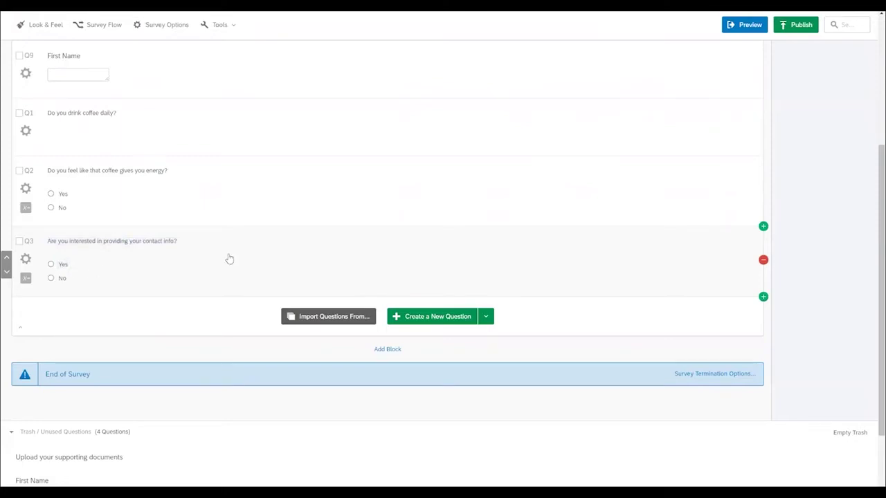
scroll(580, 166, "up", 5)
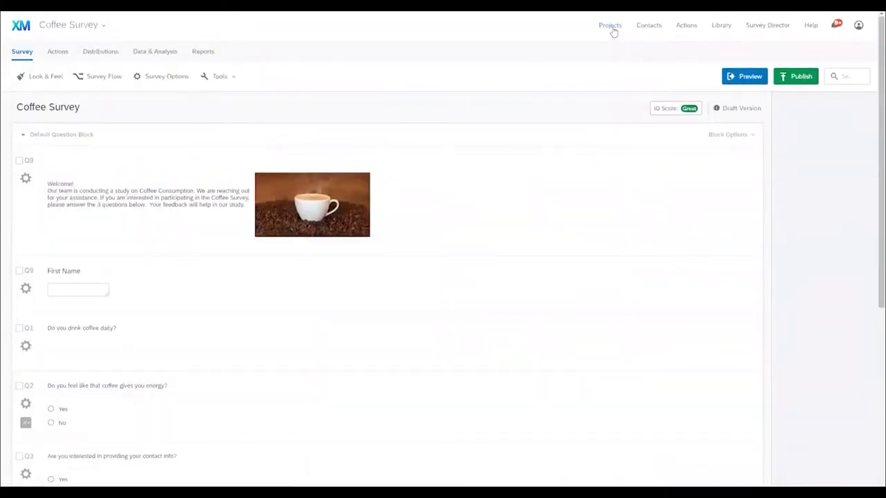
left_click(611, 27)
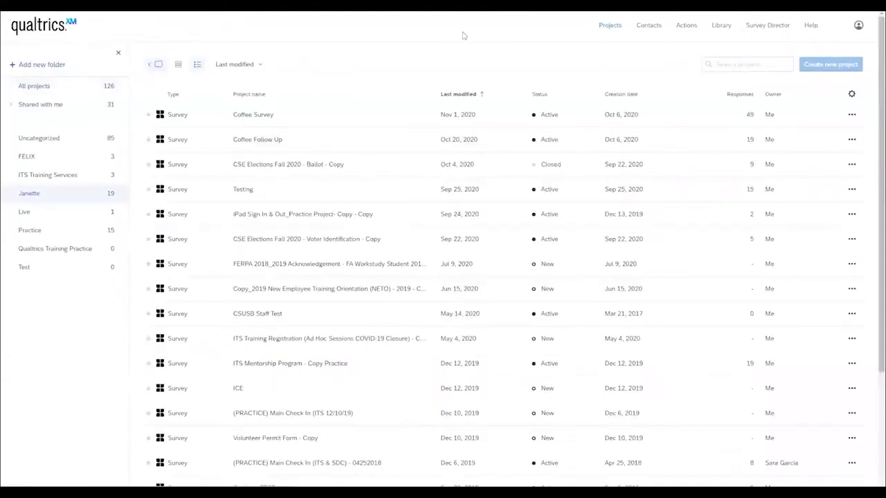
Step: Copy the Coffee Follow Up survey's anonymous link from Distributions
left_click(259, 141)
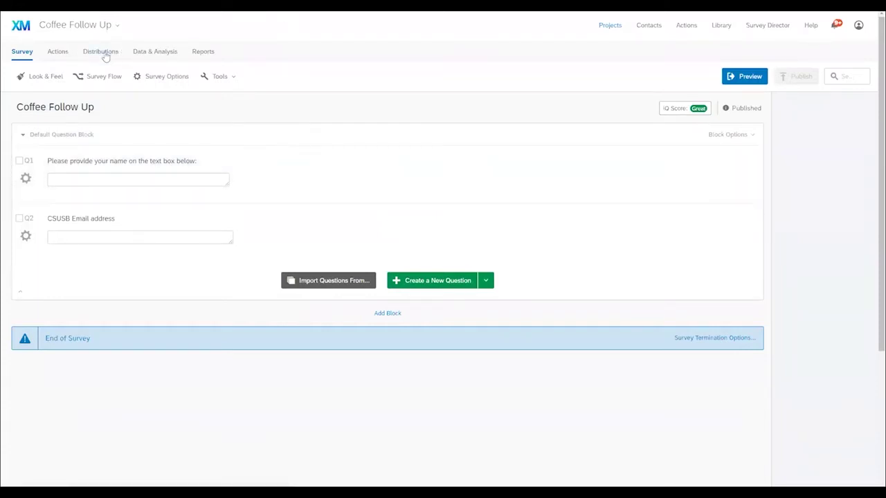
left_click(101, 53)
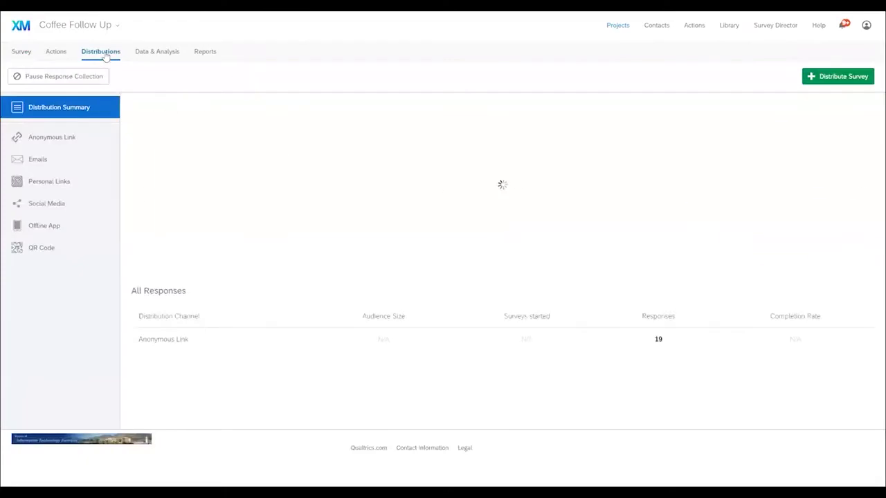
left_click(55, 140)
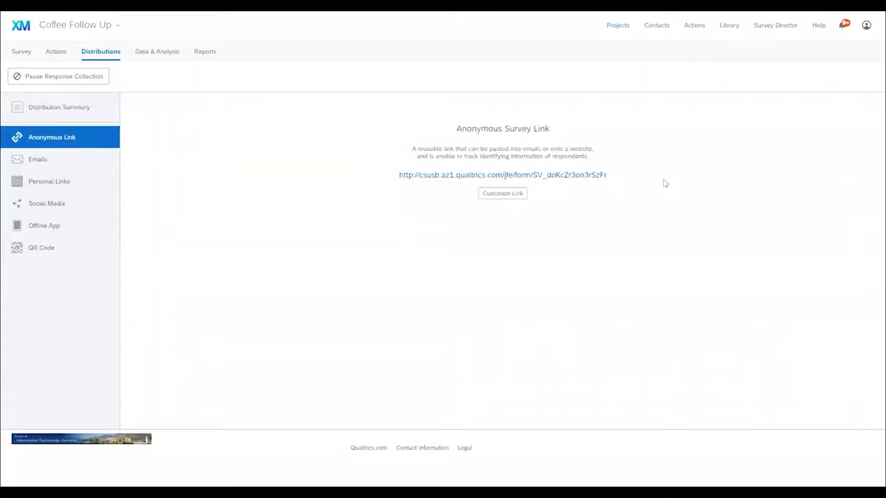
left_click_drag(623, 178, 376, 179)
key("ctrl+c")
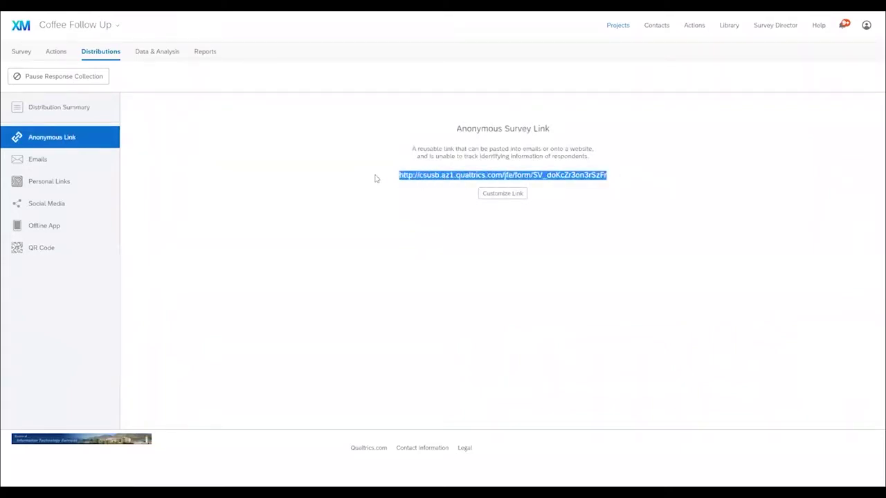
left_click(621, 29)
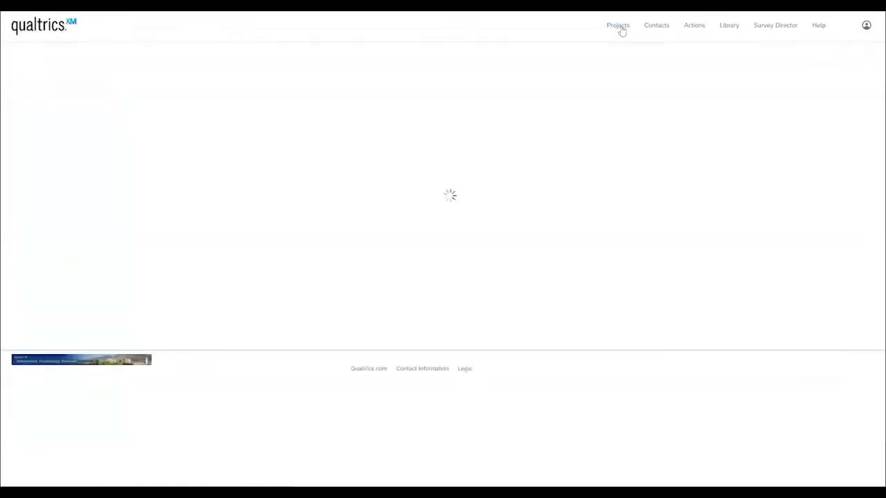
Step: In Coffee Survey's flow, add a Branch conditioned on Q3 choice Yes Is Selected
left_click(258, 116)
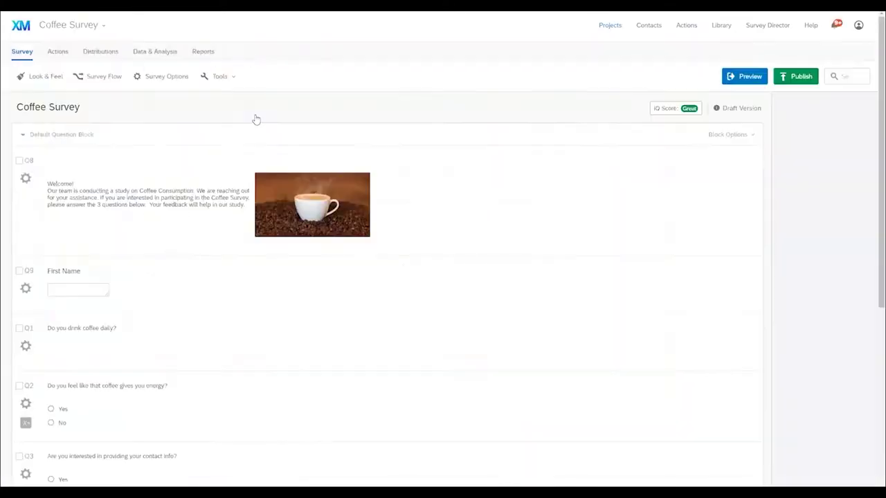
left_click(98, 77)
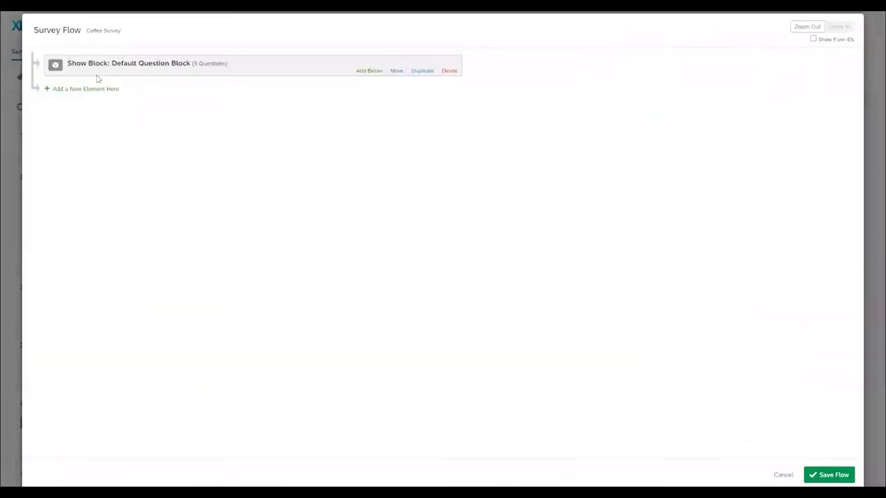
left_click(86, 88)
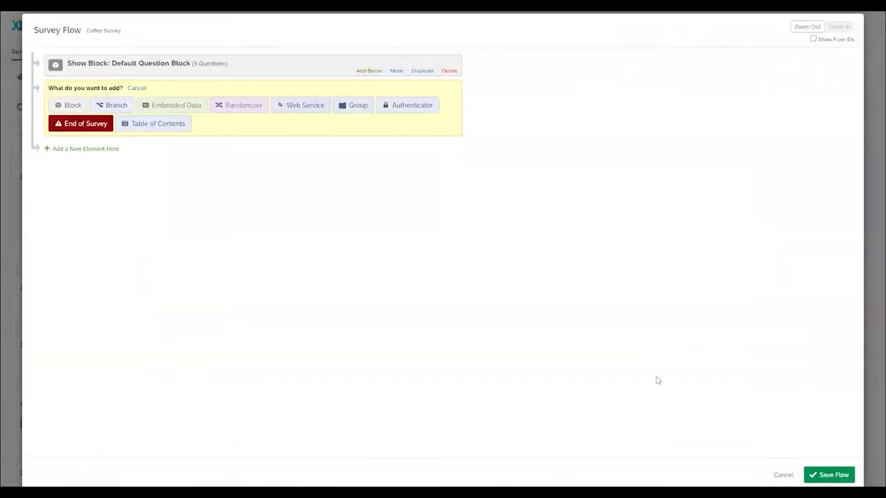
left_click(116, 105)
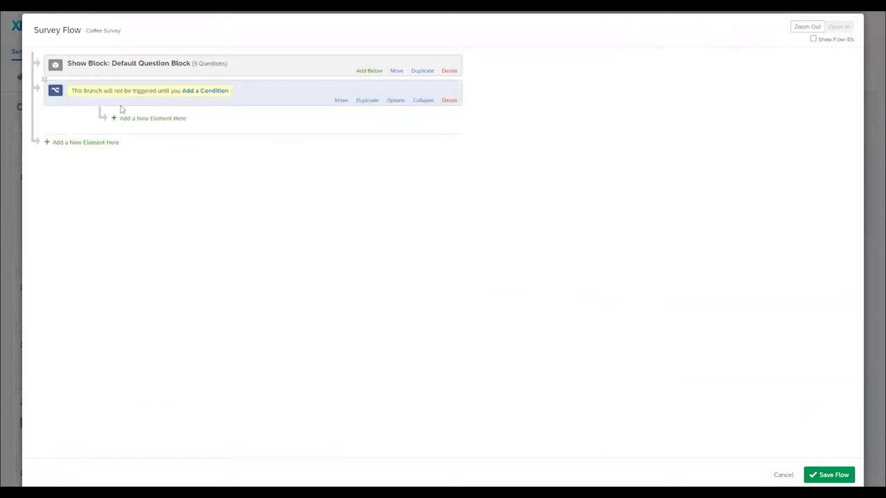
left_click(205, 91)
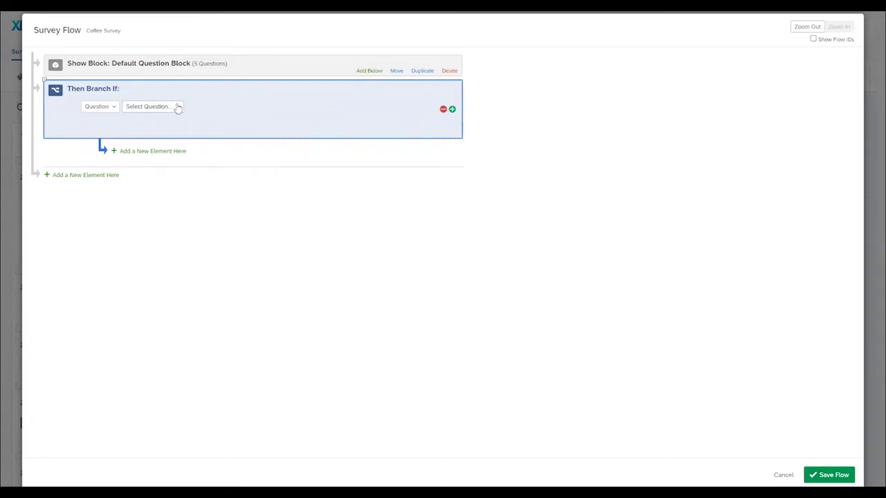
left_click(177, 108)
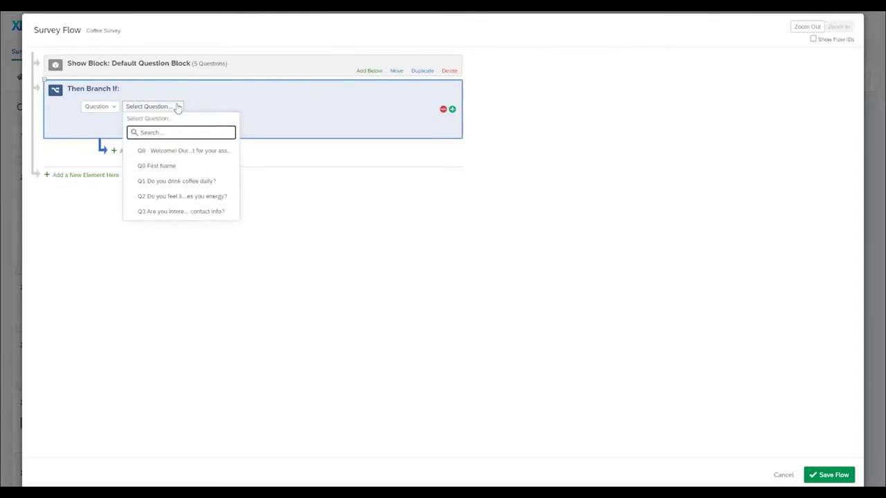
left_click(165, 214)
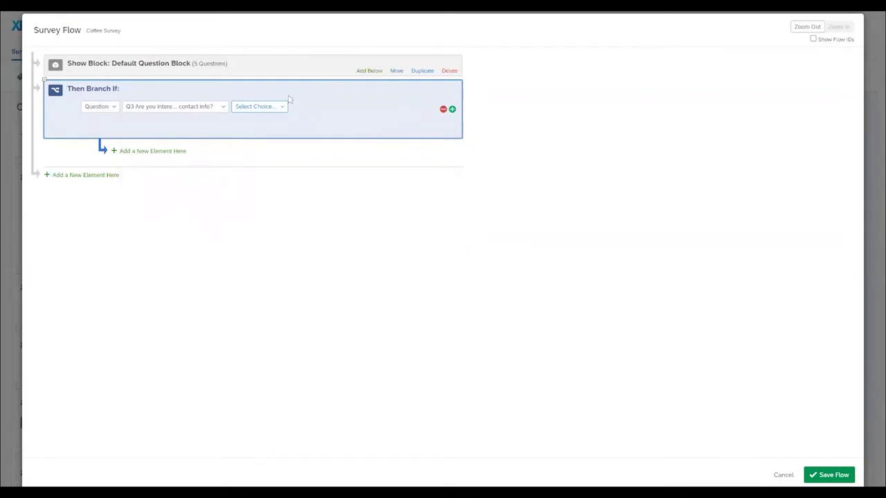
left_click(278, 108)
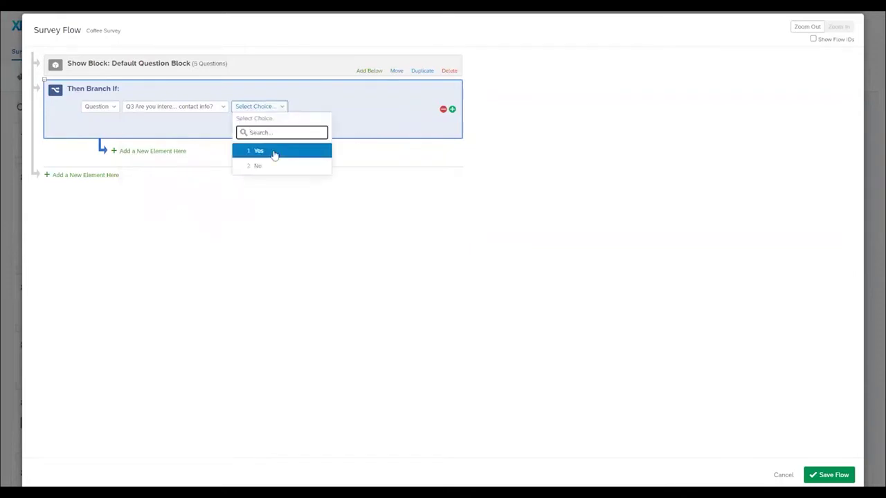
left_click(274, 151)
left_click(449, 127)
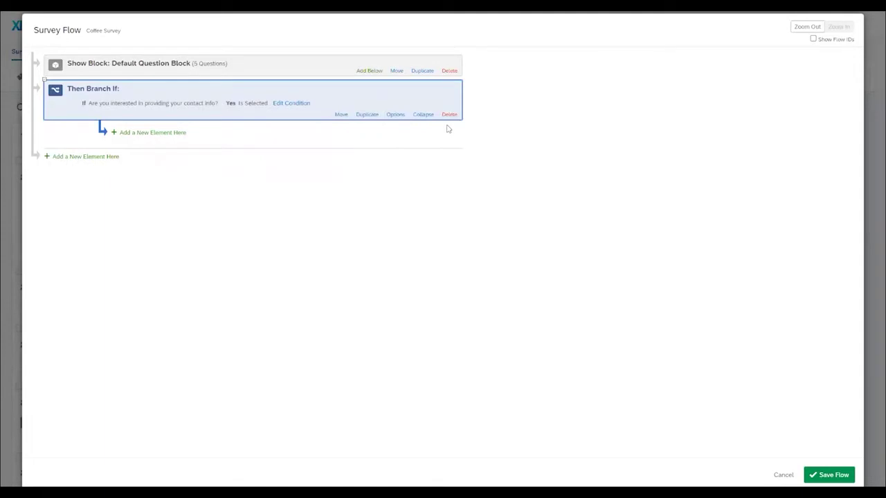
Step: End the Yes-branch with a redirect to the pasted follow-up survey URL and save the flow
left_click(141, 131)
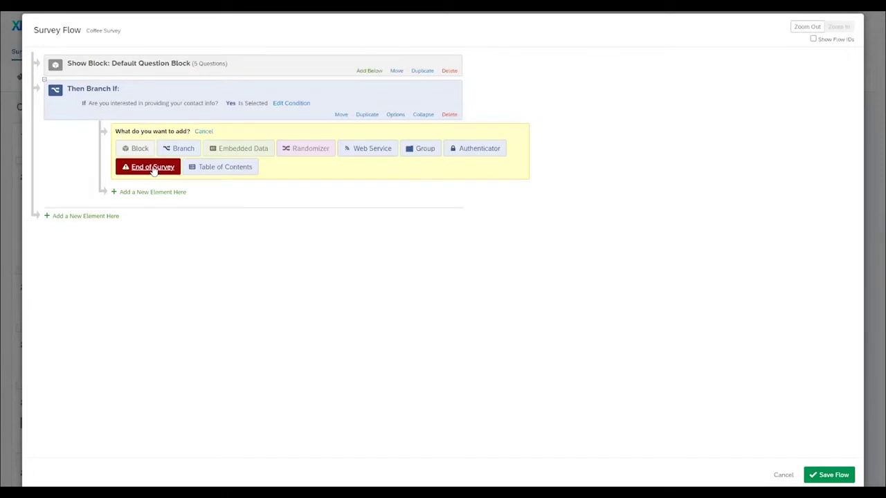
left_click(153, 171)
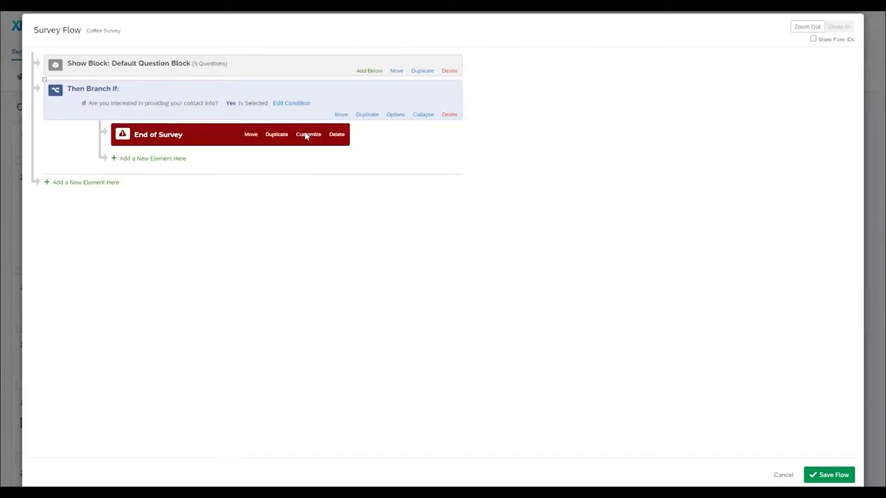
left_click(305, 135)
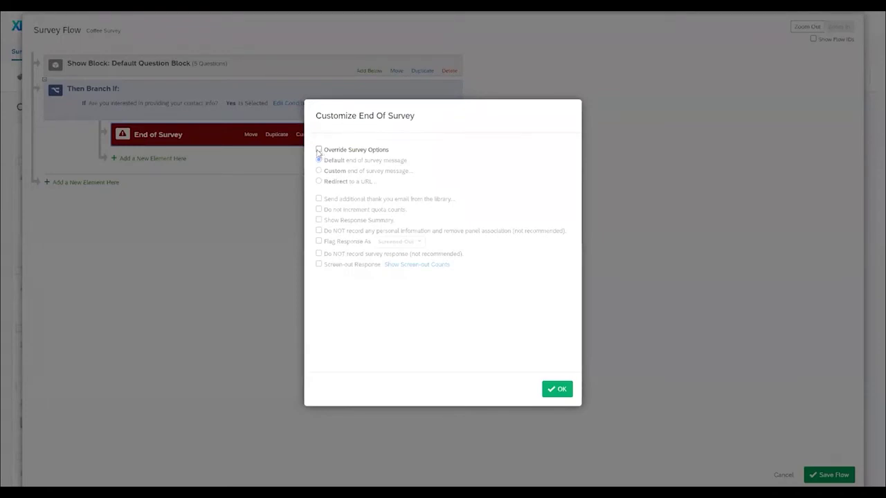
left_click(319, 149)
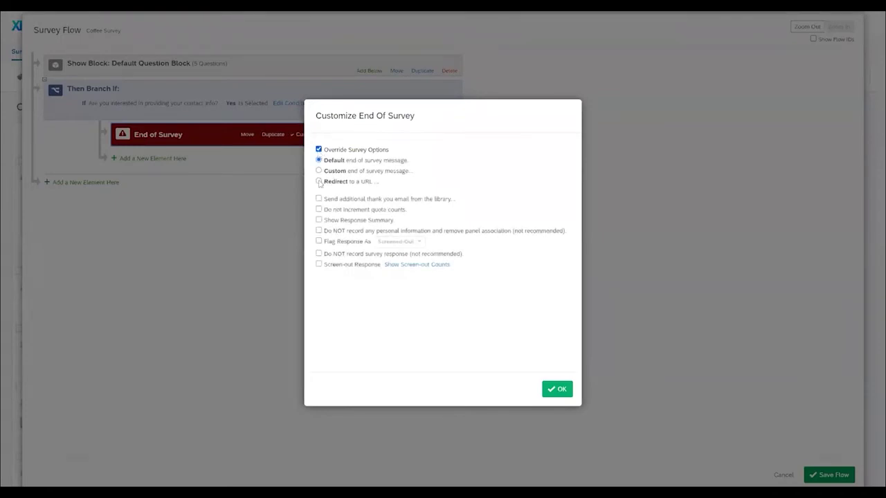
left_click(318, 181)
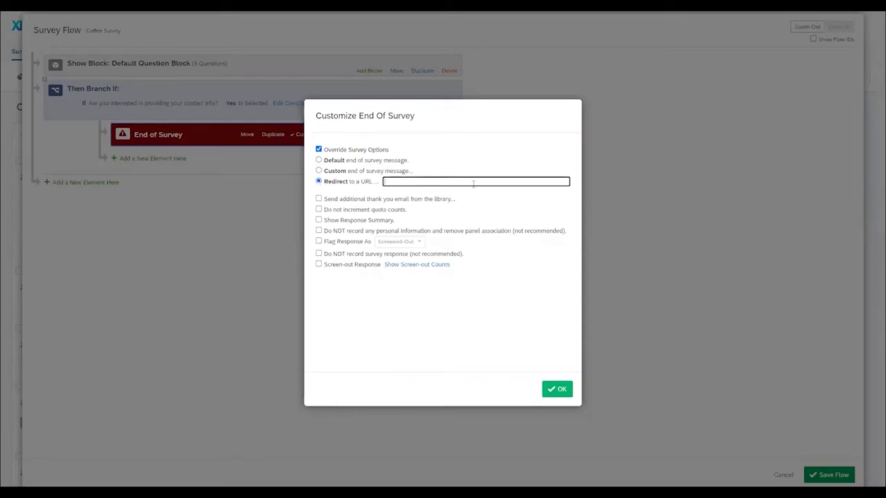
key("ctrl+v")
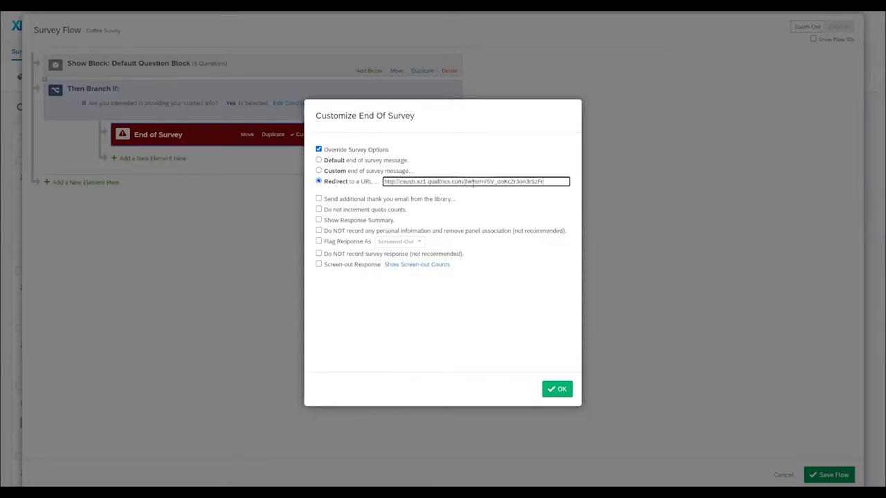
left_click(559, 393)
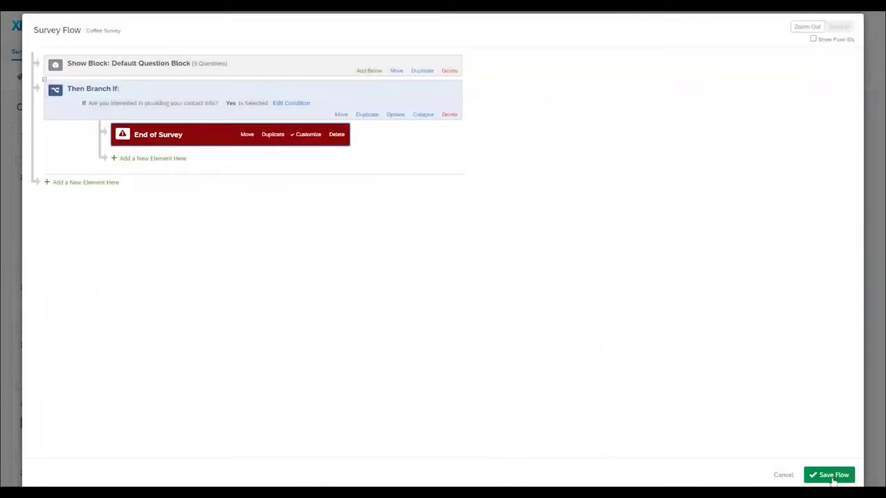
left_click(832, 478)
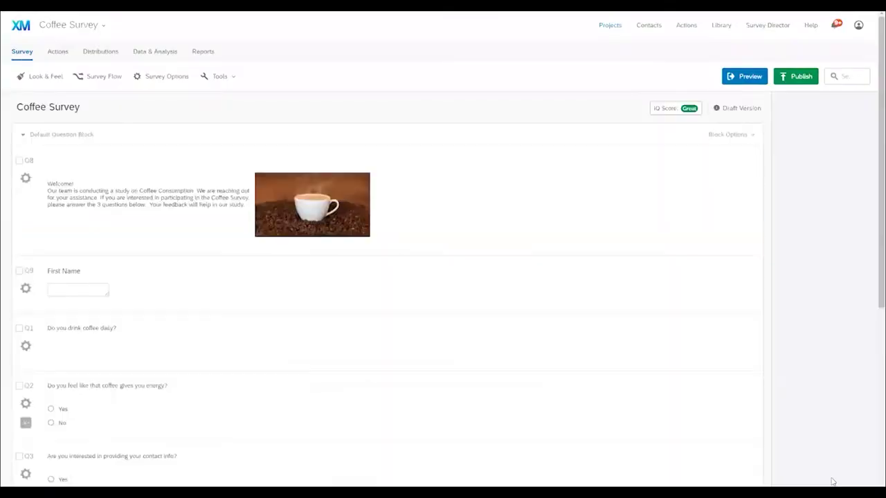
left_click(742, 77)
scroll(395, 217, "down", 3)
left_click(315, 107)
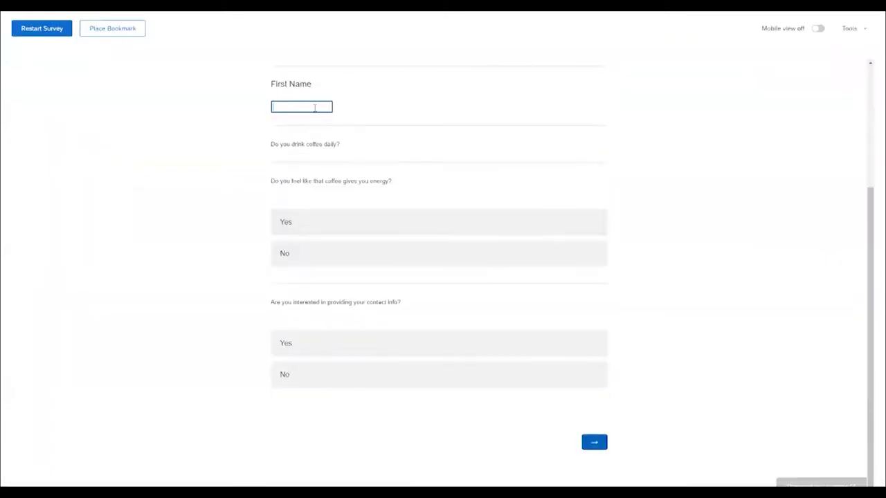
type("JF")
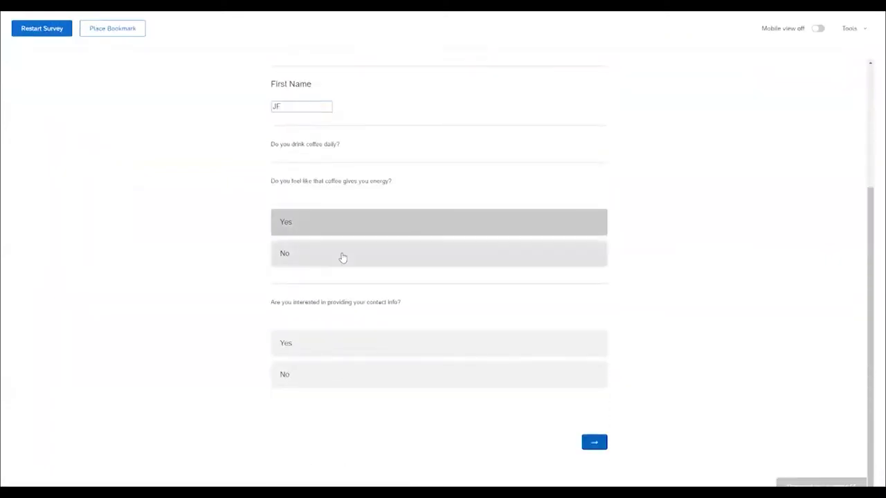
left_click(340, 255)
left_click(355, 374)
left_click(594, 442)
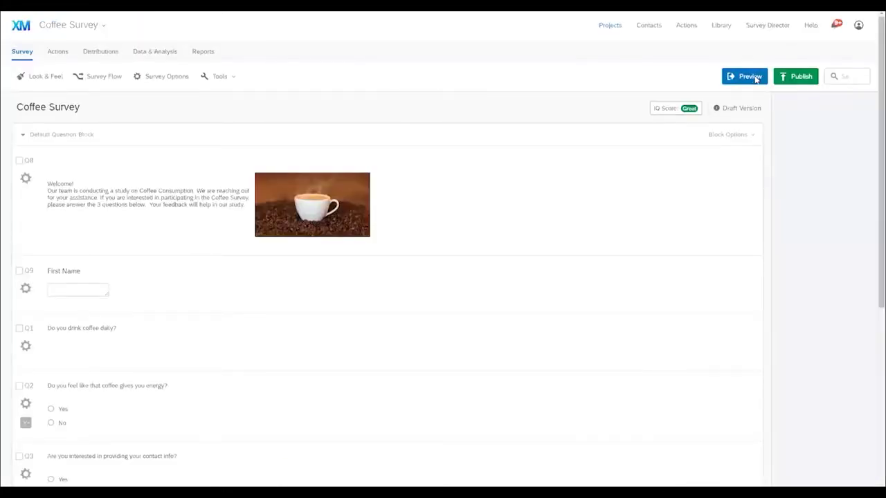
left_click(756, 80)
left_click(307, 282)
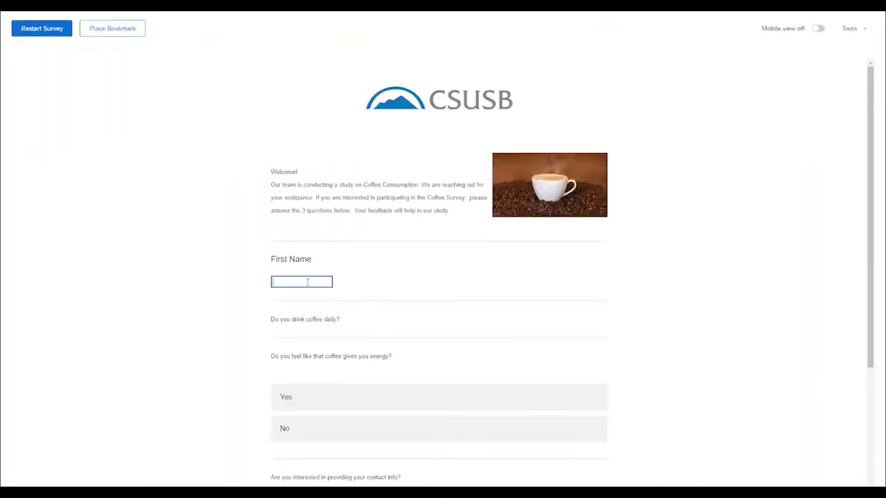
type("JF")
scroll(325, 277, "down", 3)
left_click(346, 235)
left_click(357, 346)
left_click(593, 444)
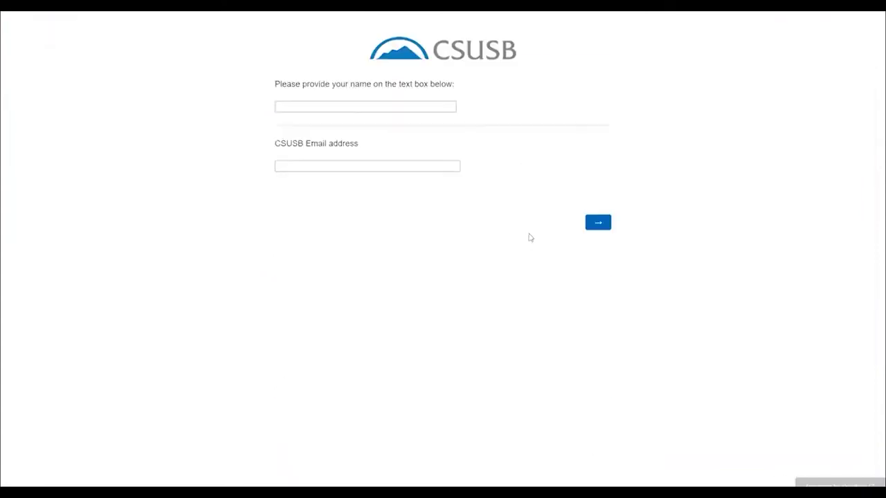
left_click(337, 105)
key("Tab")
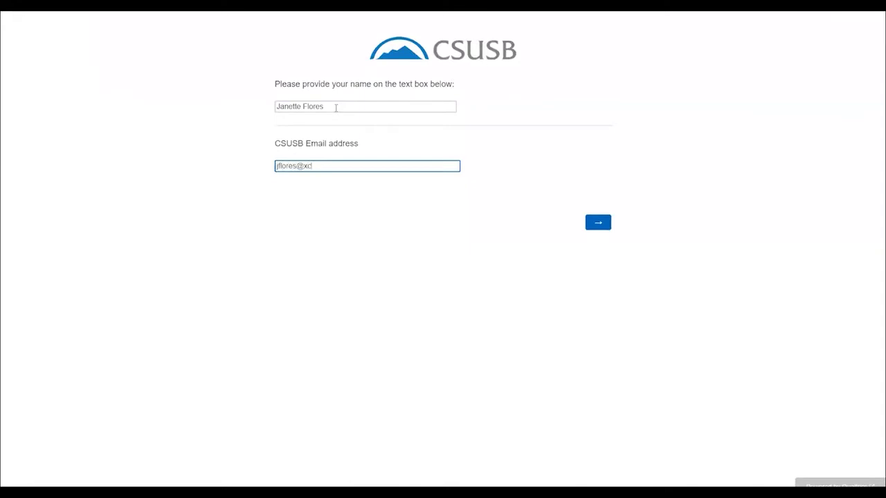
left_click(598, 224)
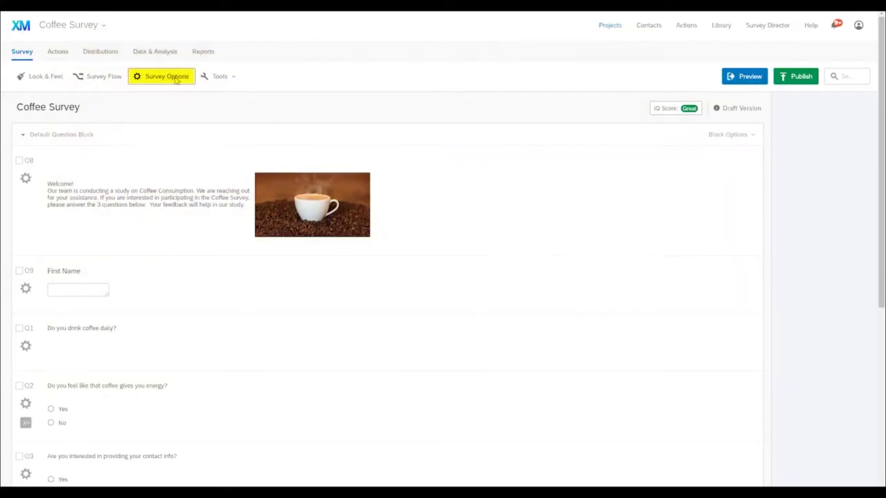
Step: In Survey Options, try the protection settings, leave Open Access on, and scroll to Partial Completion
left_click(175, 78)
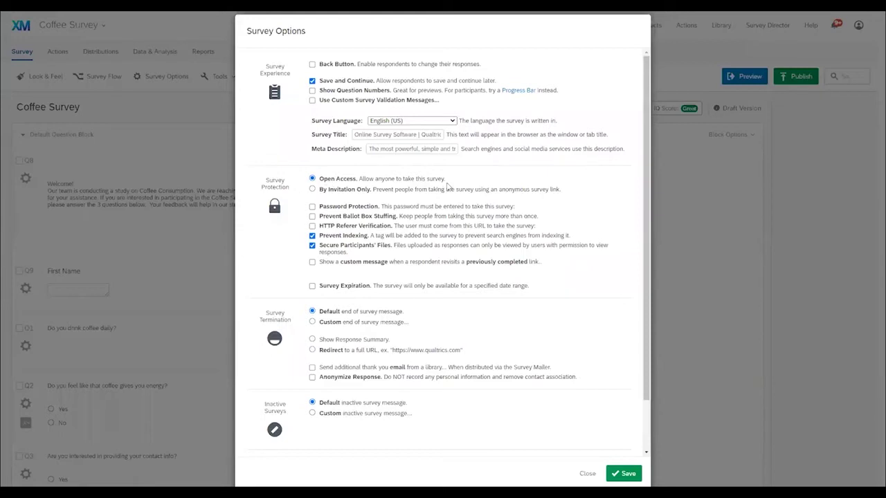
left_click(313, 190)
left_click(312, 179)
left_click(312, 207)
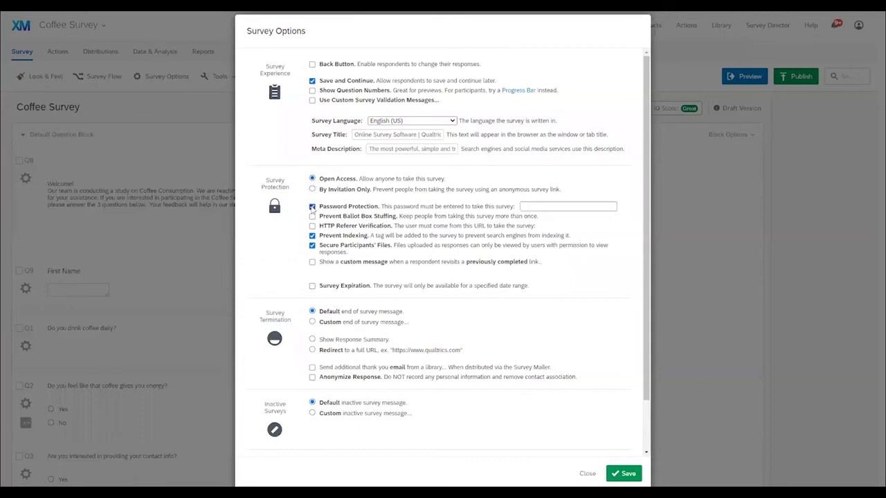
left_click(313, 206)
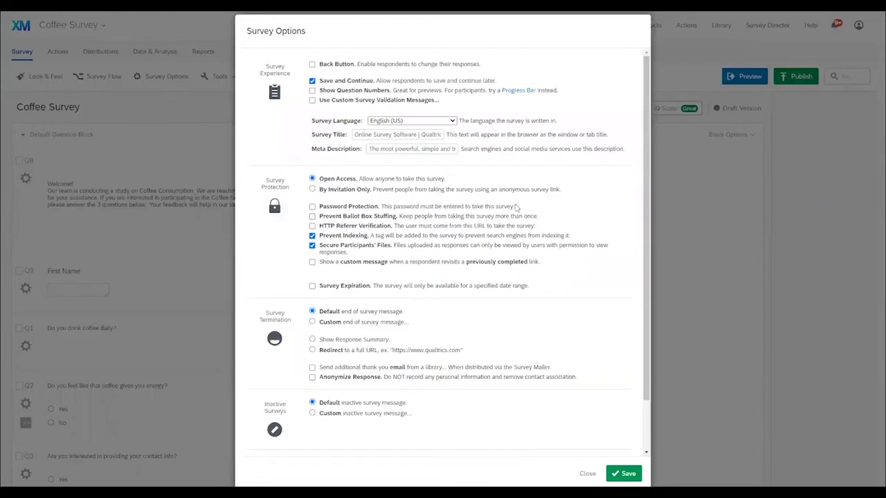
scroll(484, 206, "down", 1)
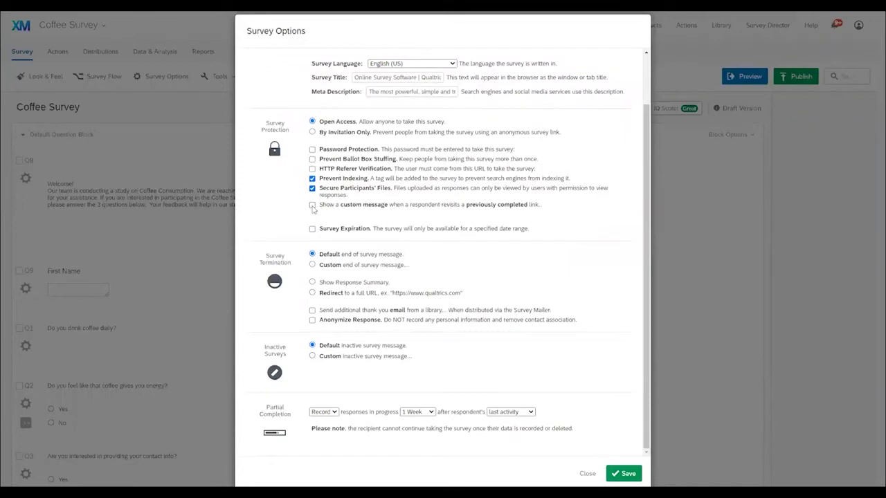
Step: Leave survey expiration off and keep Record for partial responses after 1 week
left_click(312, 229)
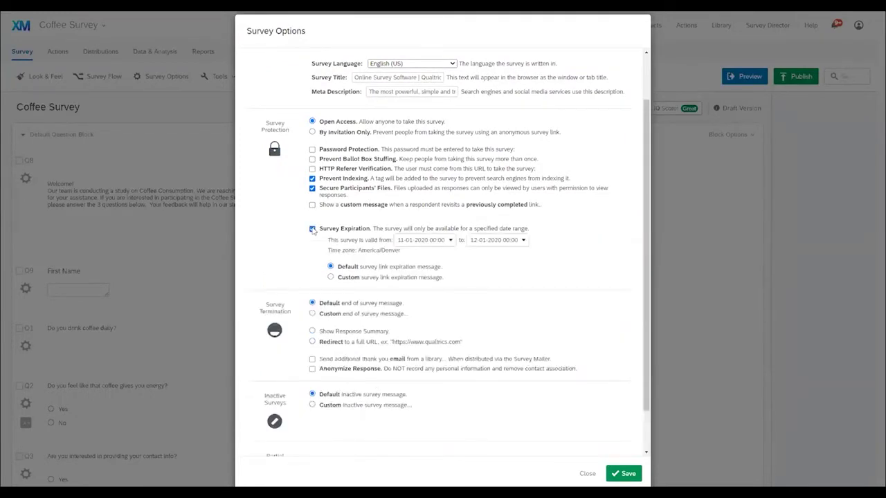
left_click(313, 229)
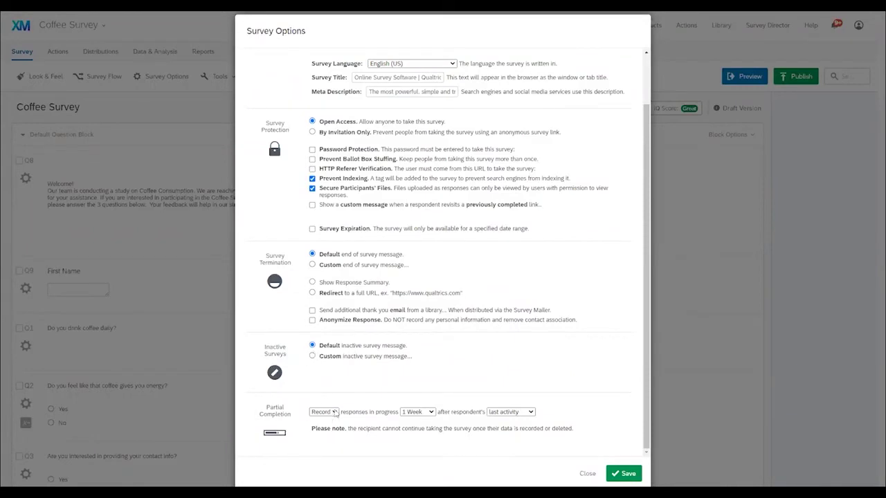
left_click(335, 413)
left_click(469, 381)
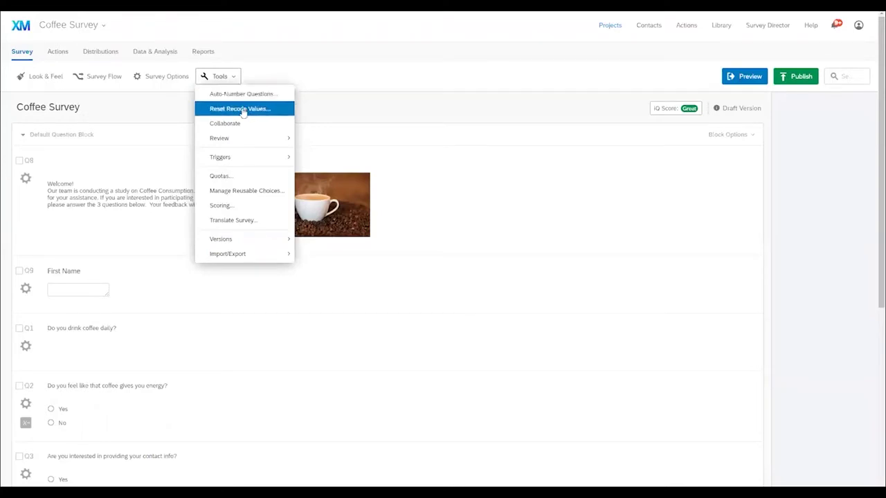
left_click(231, 129)
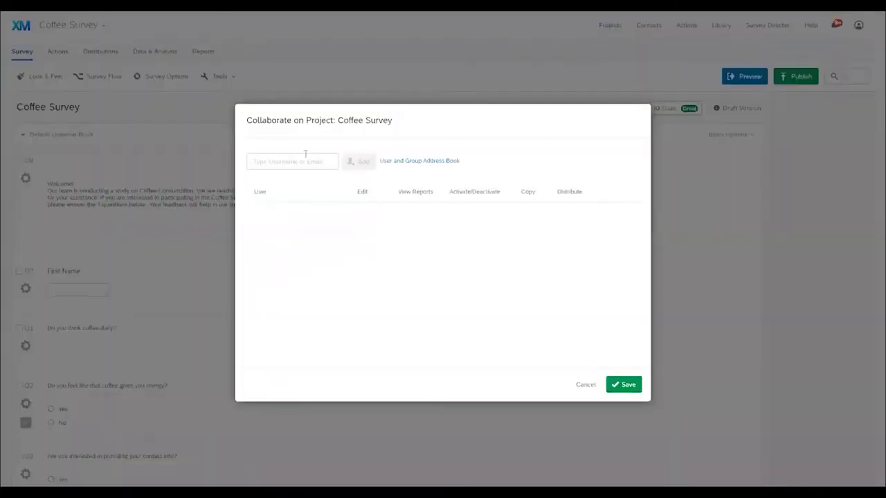
left_click(312, 159)
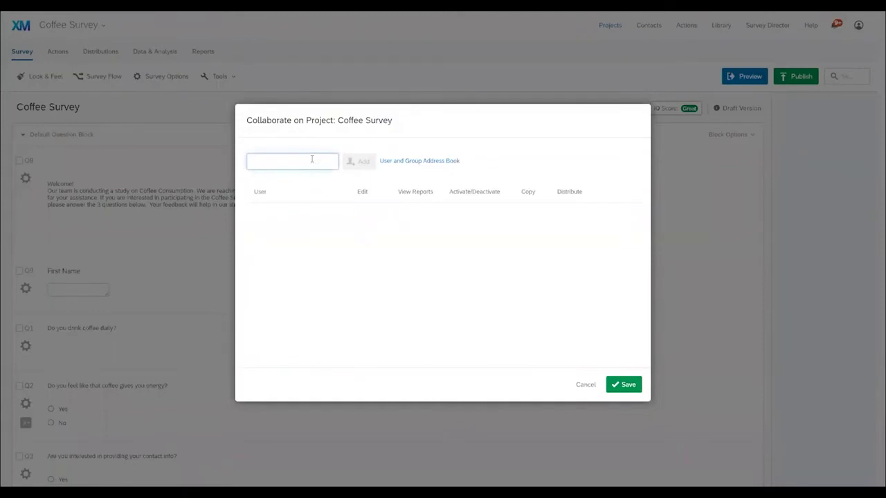
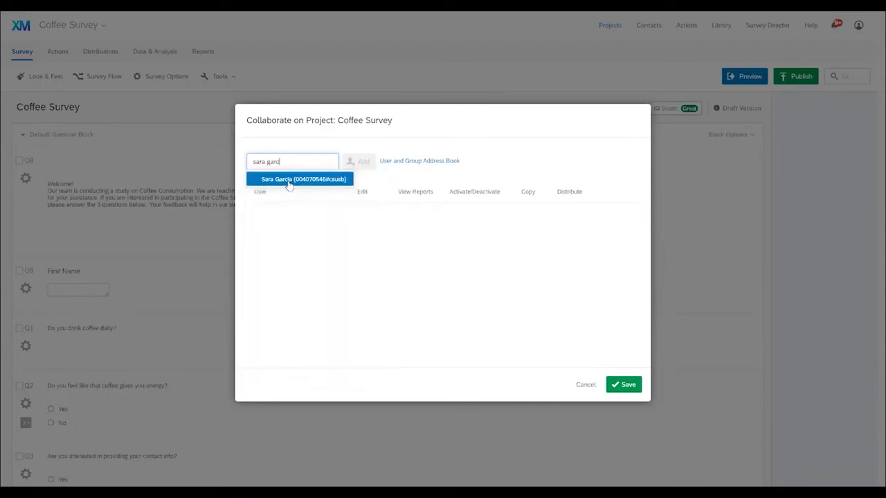
left_click(290, 181)
left_click(363, 161)
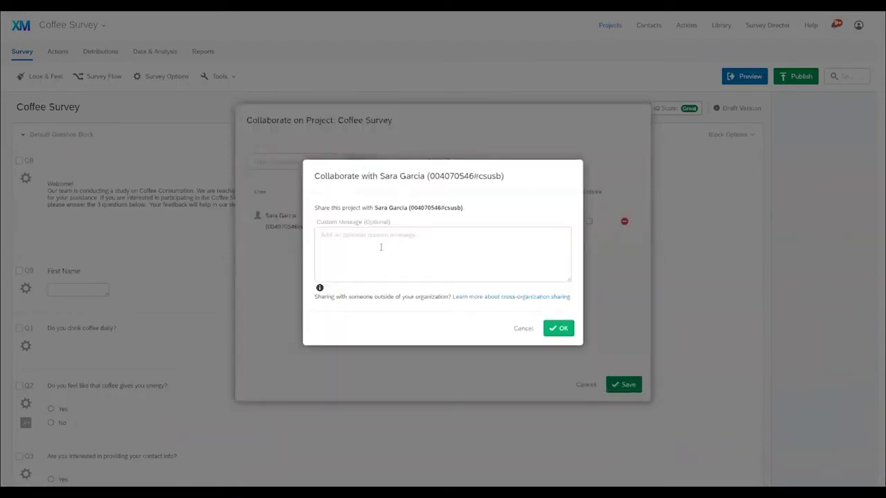
left_click(522, 329)
left_click(584, 386)
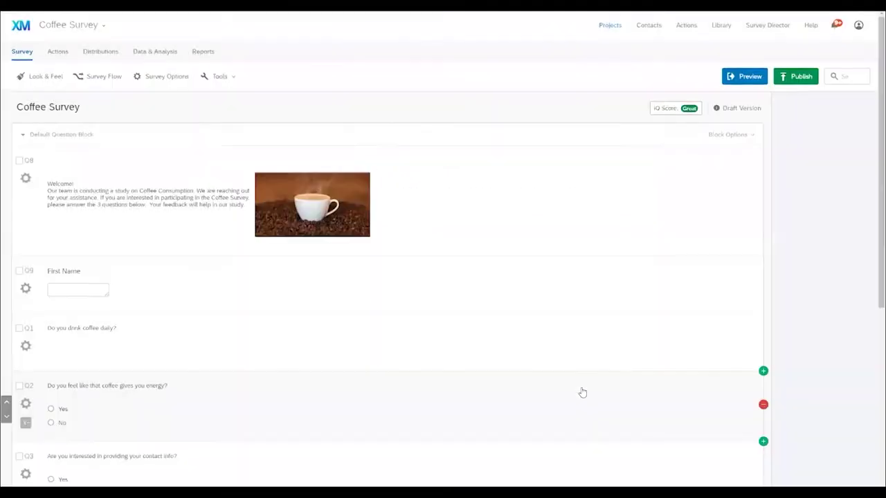
Step: Create a new email trigger sent when the survey is completed
left_click(221, 77)
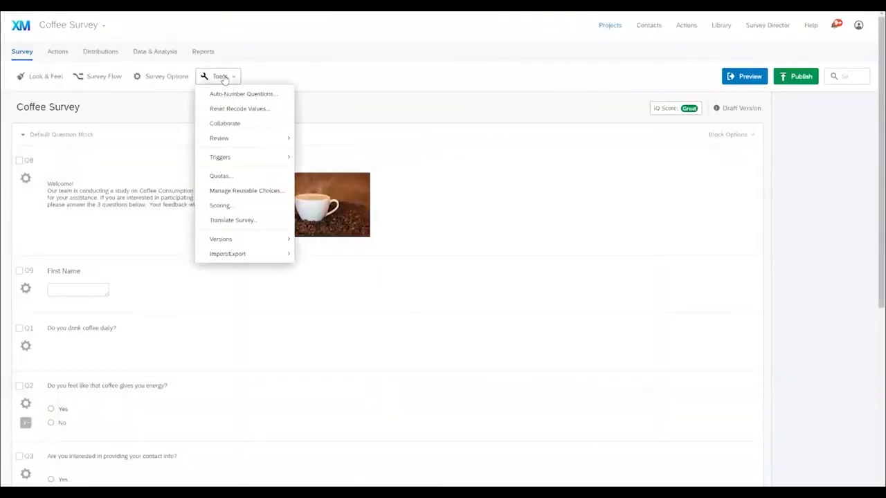
mouse_move(224, 139)
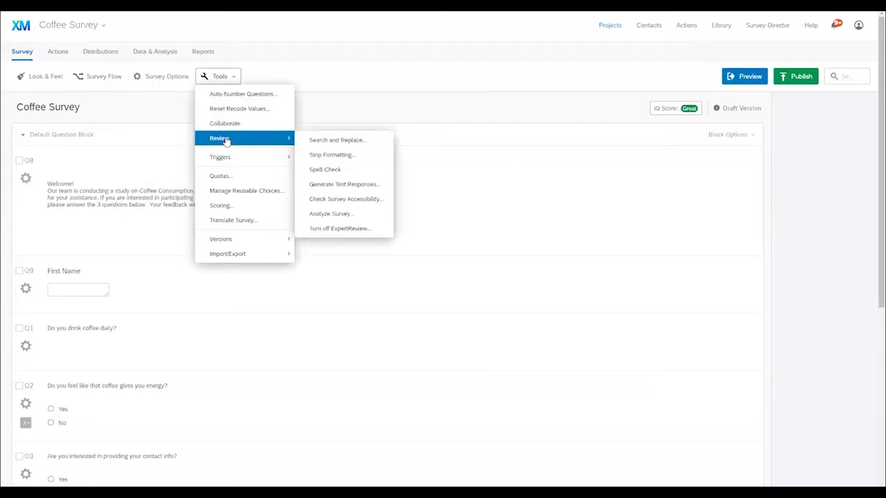
mouse_move(264, 161)
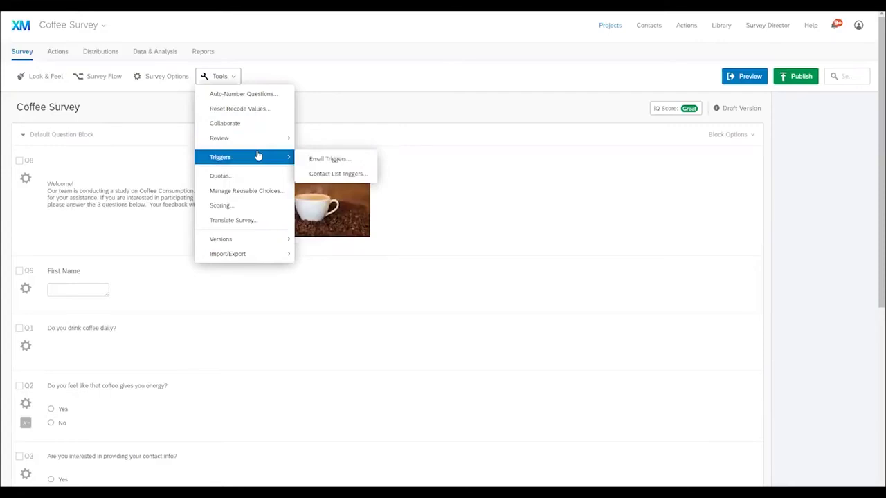
left_click(332, 160)
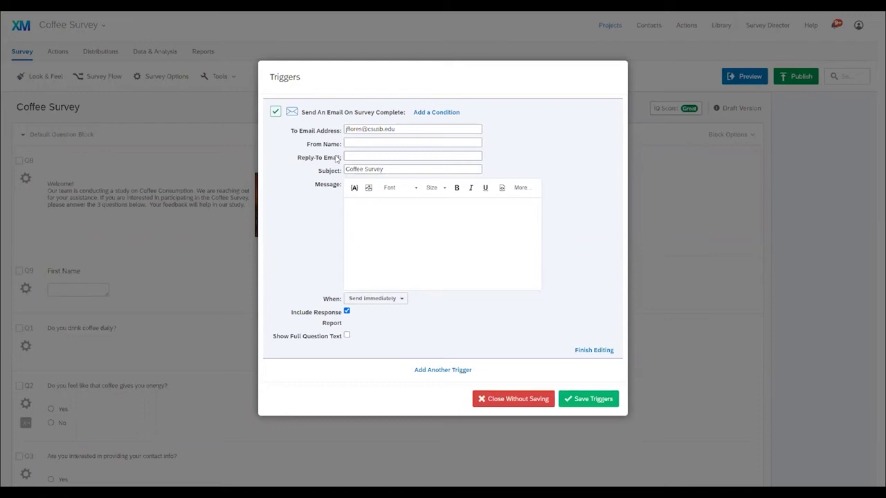
Step: Write the 'Dear,' thank-you message with the Q9 First Name answer piped after the greeting
type("Dear,")
key("Return")
type("Thank you for participating in the survey. We will be in touch.")
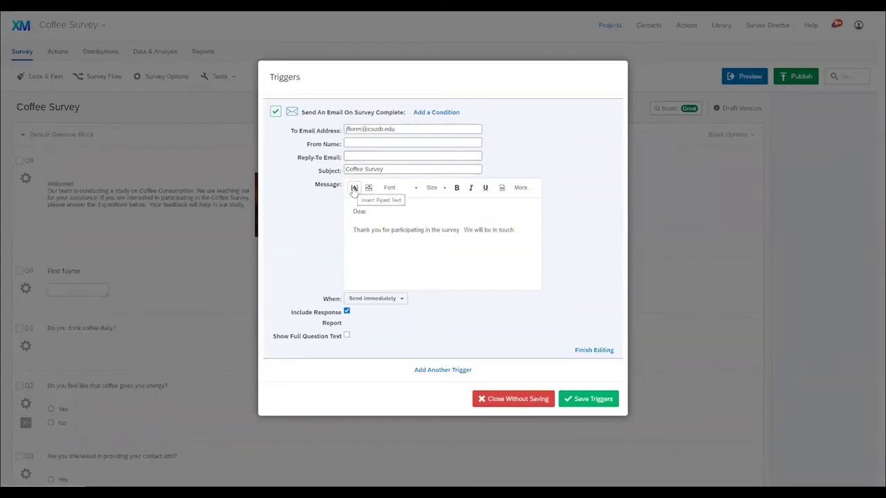
left_click(381, 212)
left_click(353, 188)
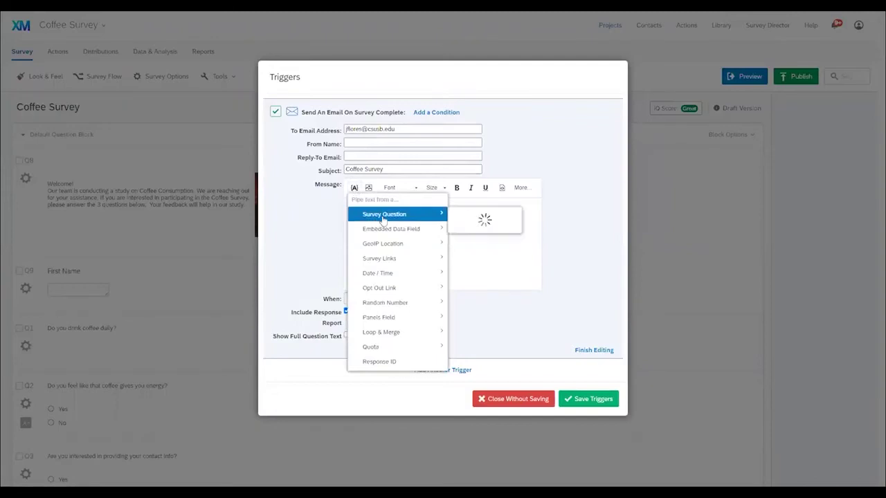
mouse_move(382, 221)
mouse_move(479, 268)
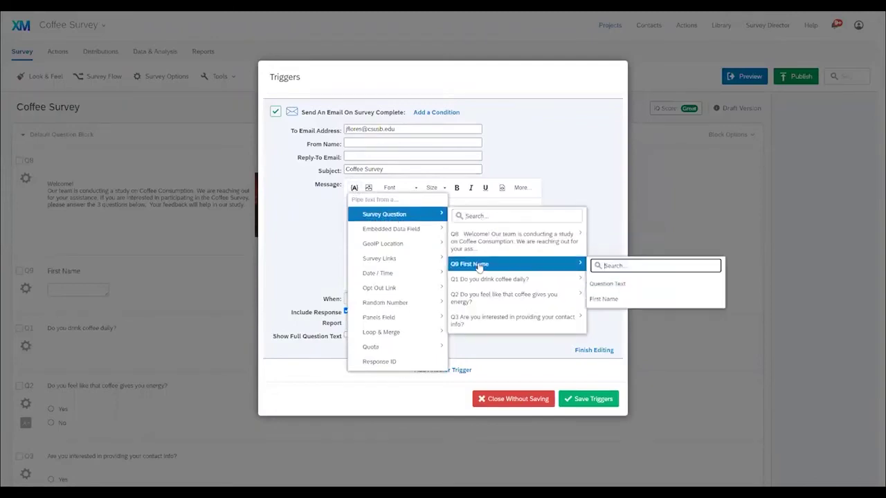
left_click(620, 299)
Step: Keep the email sending immediately and save the trigger
left_click(401, 302)
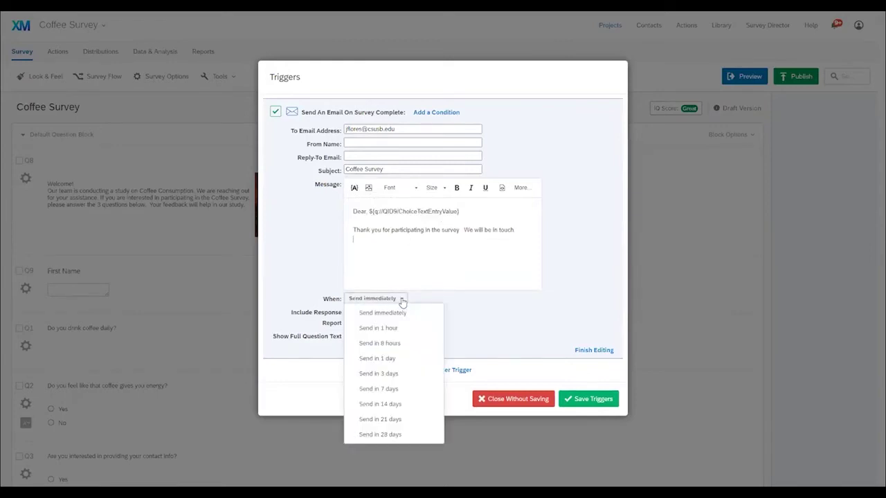
left_click(402, 301)
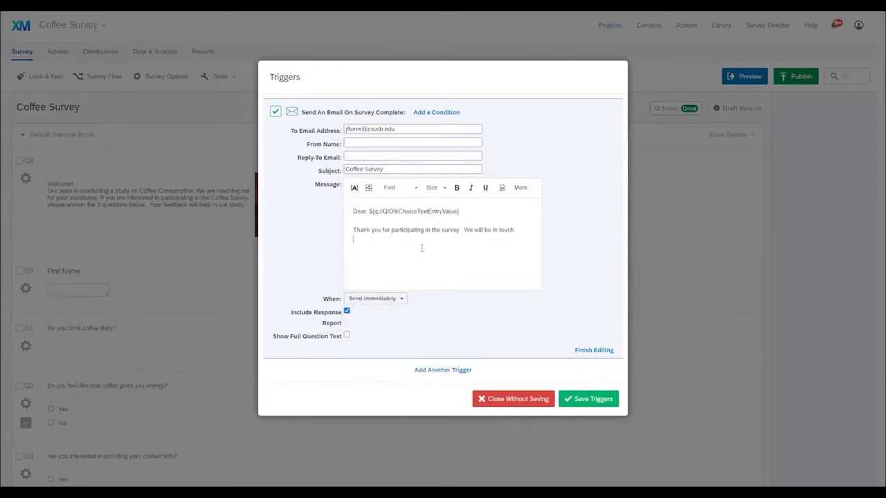
left_click(587, 400)
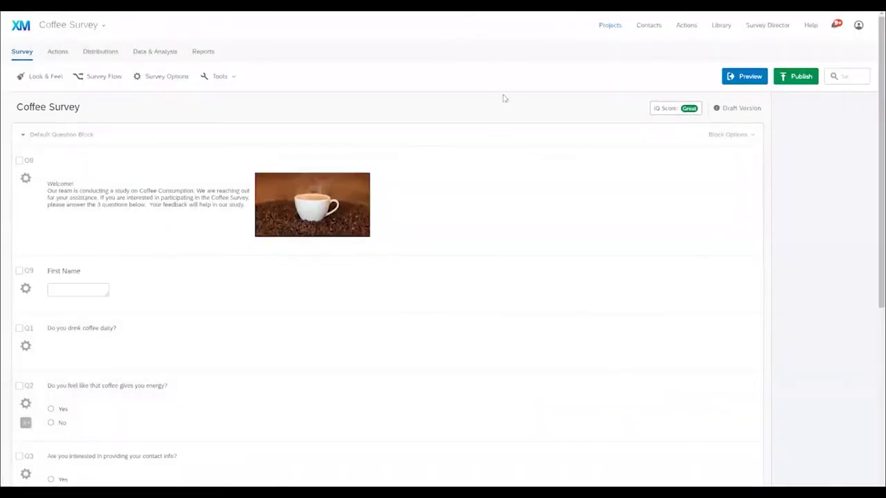
Step: Preview the survey, entering a first name and answering Yes to the energy and contact questions
left_click(743, 77)
left_click(310, 281)
type("Jessie")
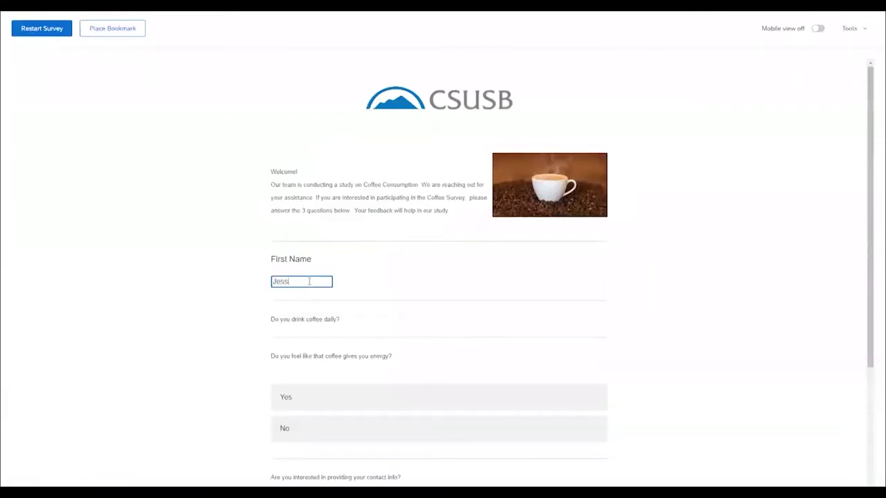
scroll(448, 331, "down", 2)
left_click(346, 297)
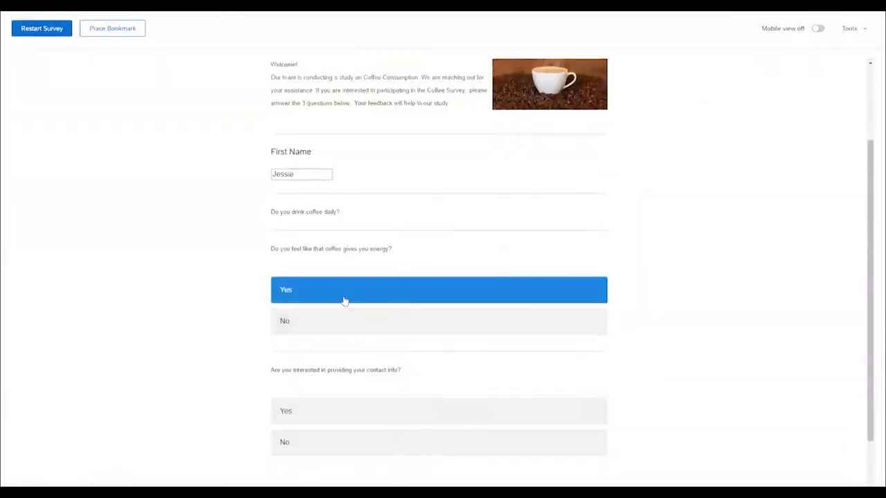
scroll(346, 297, "down", 1)
left_click(415, 342)
Step: Submit the preview response and highlight the first-name greeting in the Outlook email
left_click(593, 441)
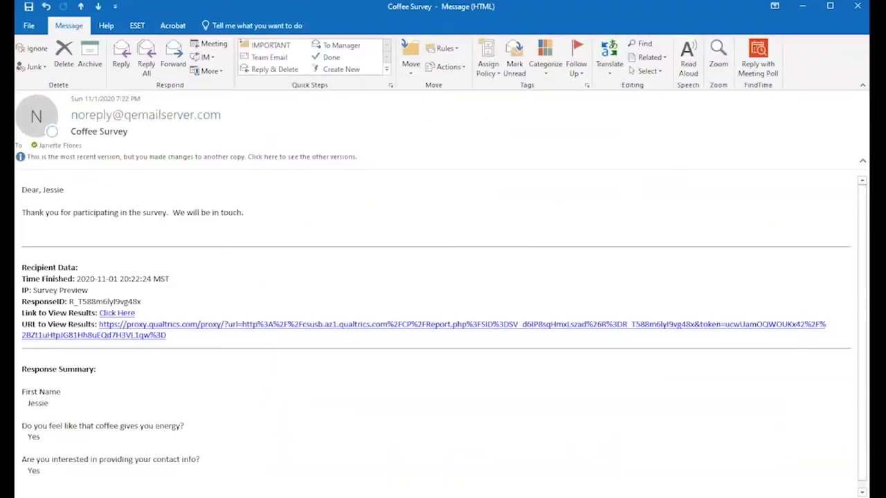
left_click_drag(25, 193, 88, 194)
left_click(136, 199)
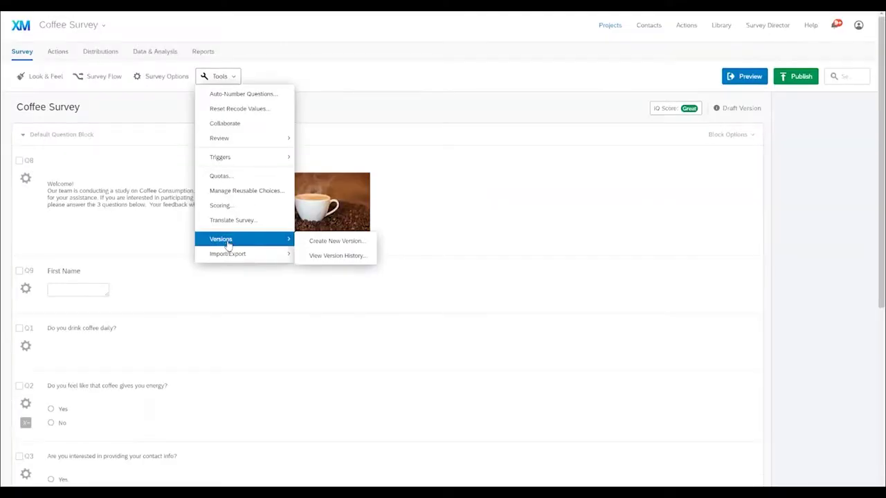
mouse_move(229, 255)
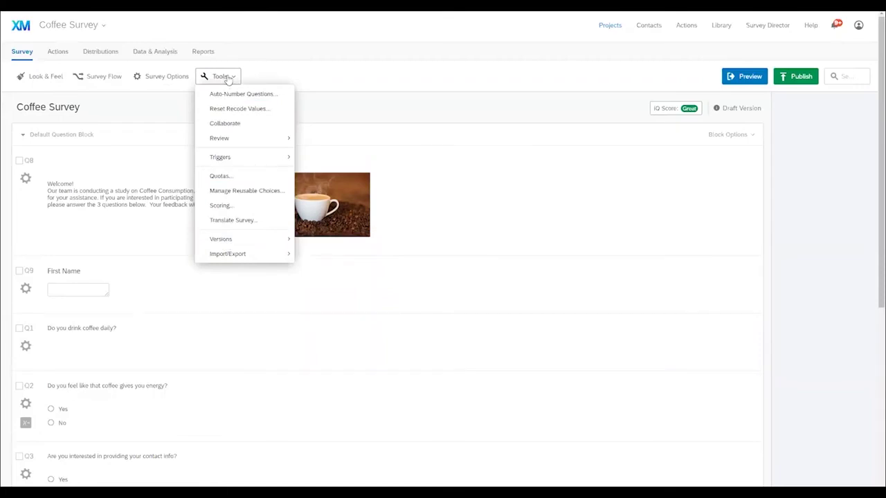
Step: Close the tools list and show the survey's anonymous link under Distributions
left_click(228, 78)
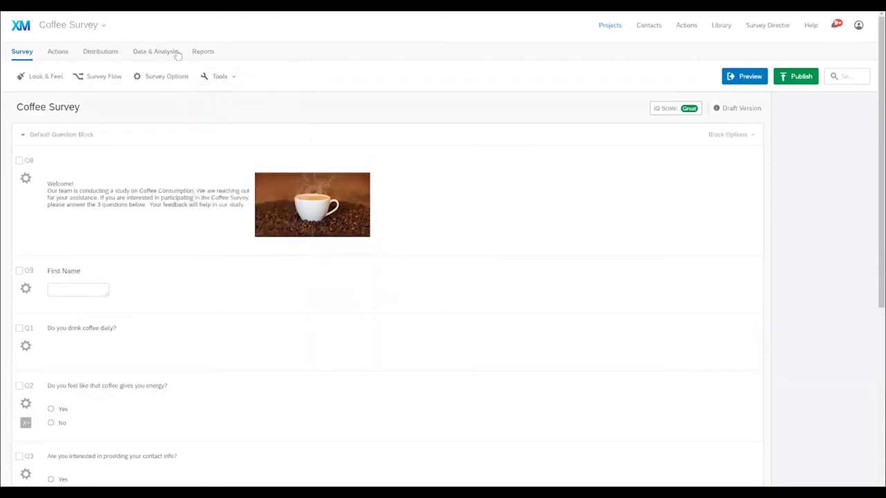
left_click(102, 52)
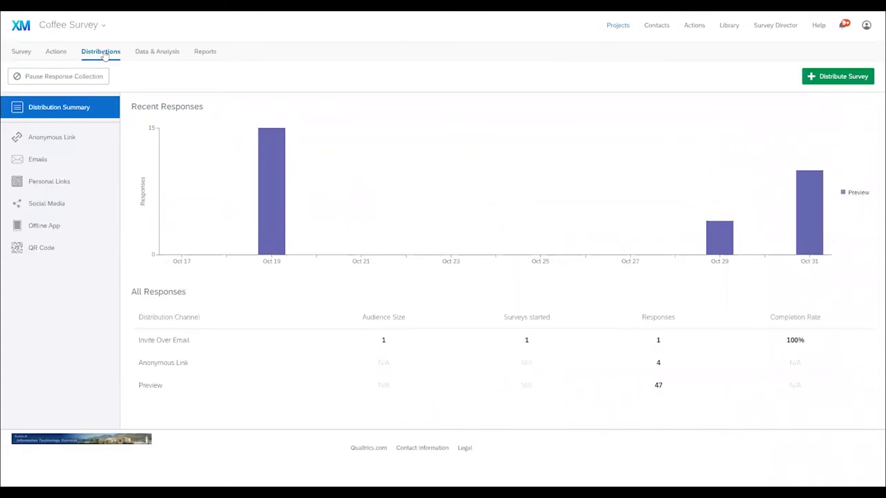
left_click(56, 141)
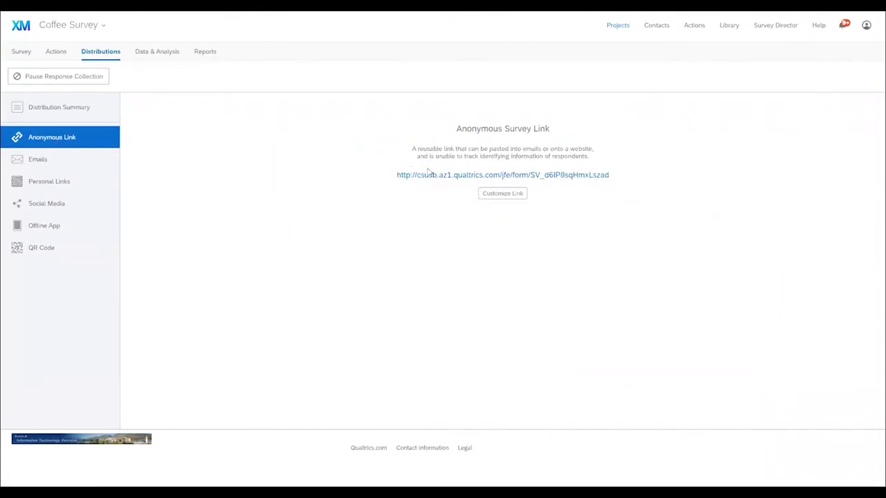
Step: Highlight the anonymous survey URL and look at the customize-link option
left_click(450, 178)
left_click(376, 211)
left_click_drag(376, 178, 615, 176)
left_click(502, 194)
Step: Start an invitation email with a new contact list, then view the social media sharing options
left_click(39, 160)
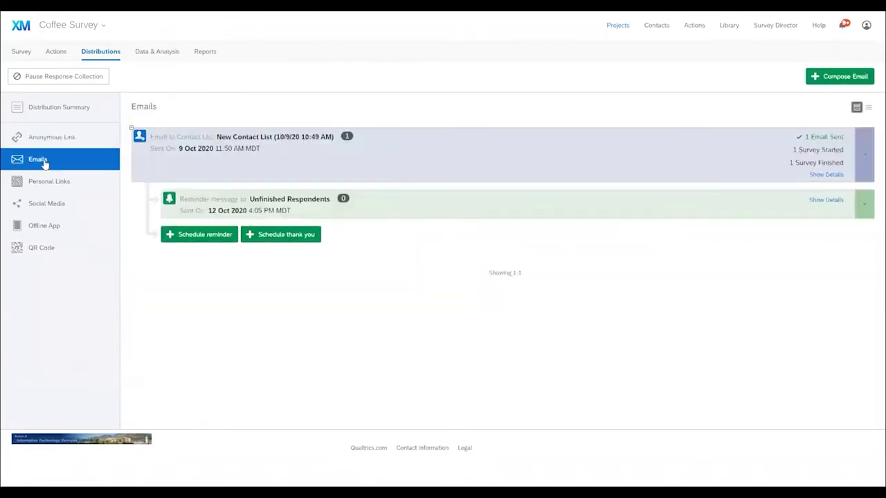
left_click(845, 78)
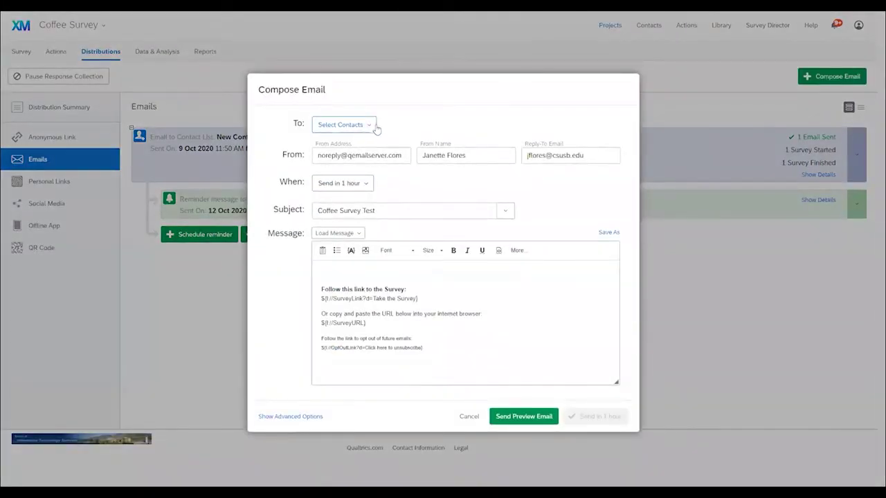
left_click(370, 125)
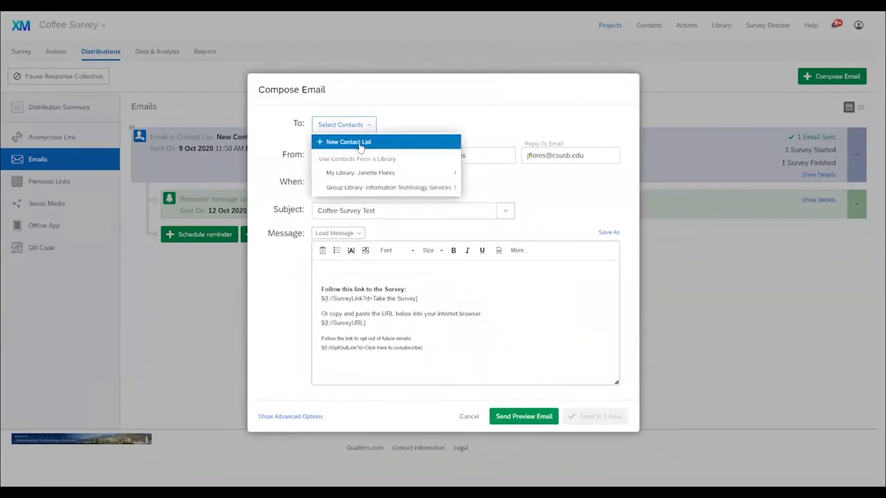
left_click(360, 143)
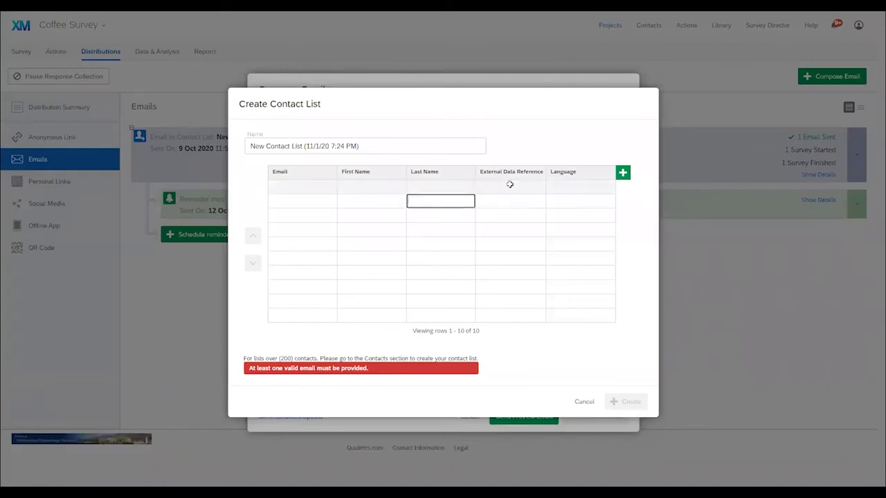
left_click(39, 206)
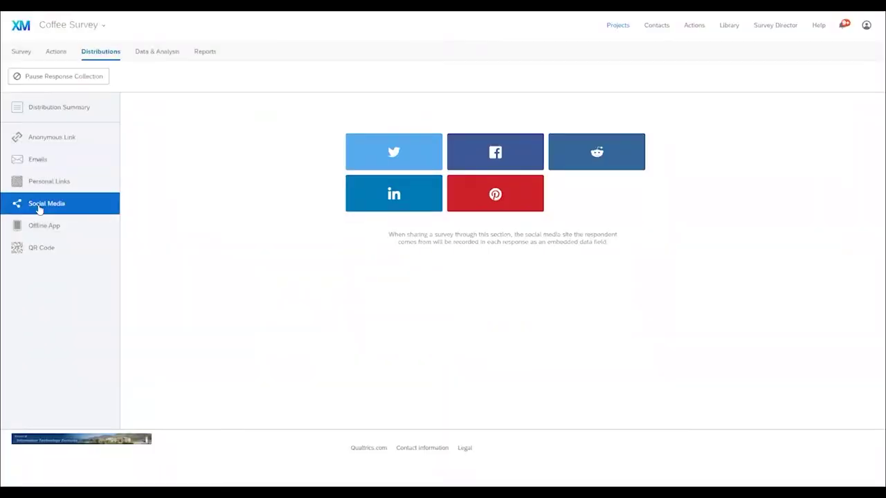
Step: Check the QR code, then view the Distribution Summary: 1 email, 4 anonymous link, 47 preview responses
left_click(49, 254)
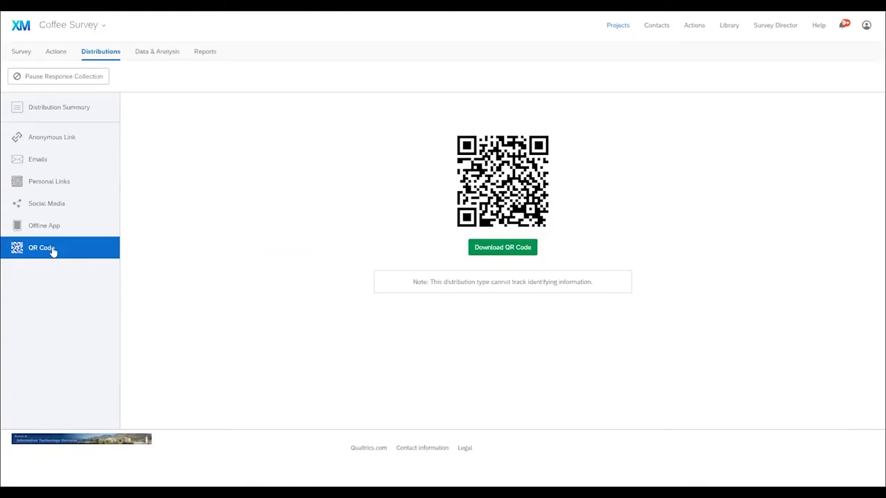
left_click(63, 108)
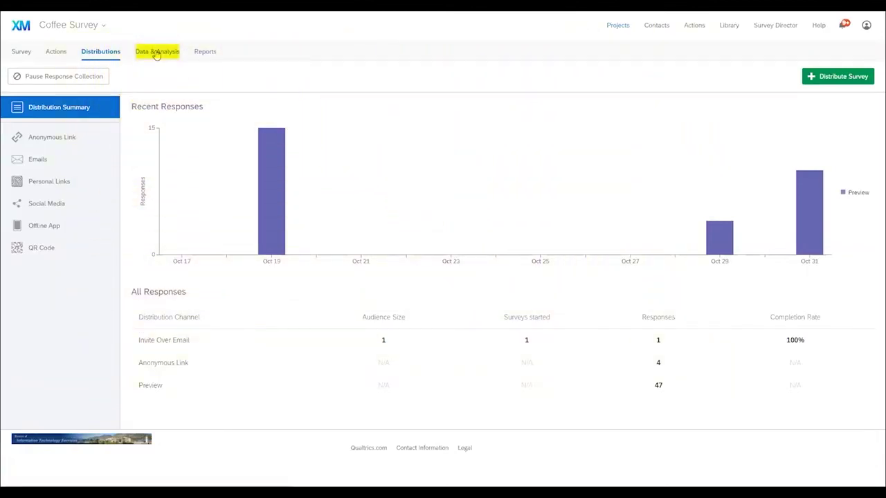
Step: Open the 52 recorded responses in Data & Analysis and bring up the Export & Import options
left_click(156, 54)
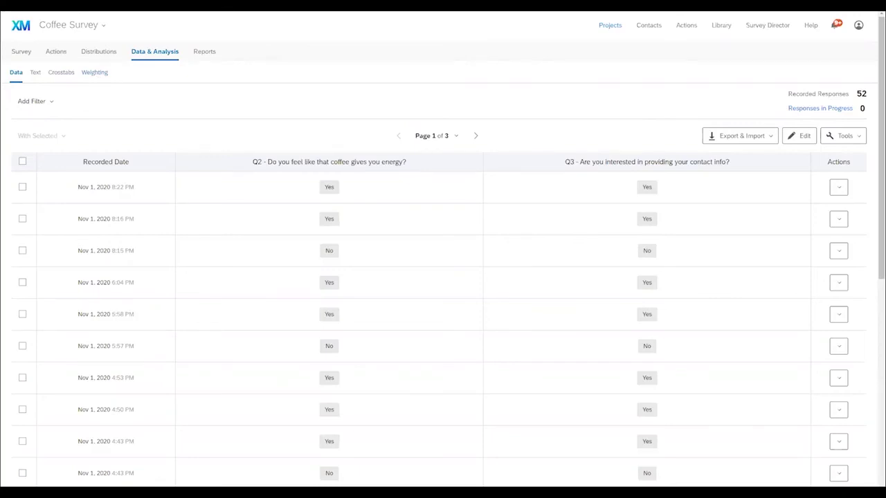
left_click(839, 188)
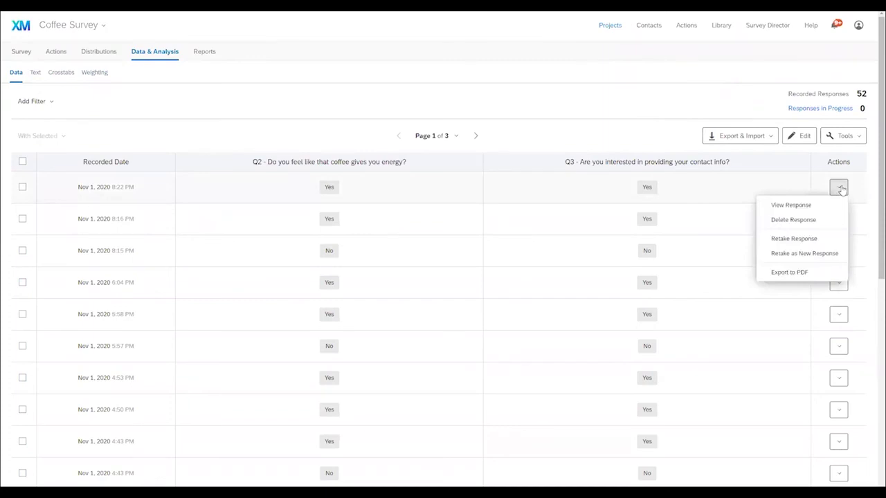
left_click(840, 189)
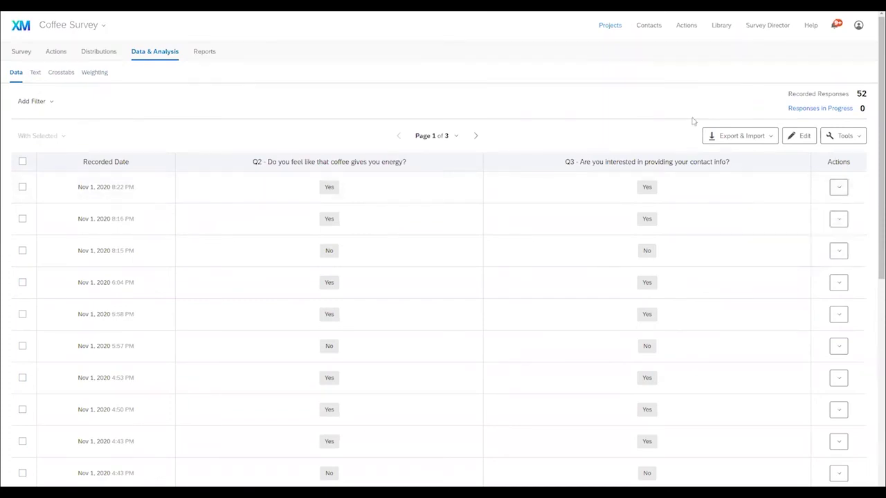
left_click(734, 139)
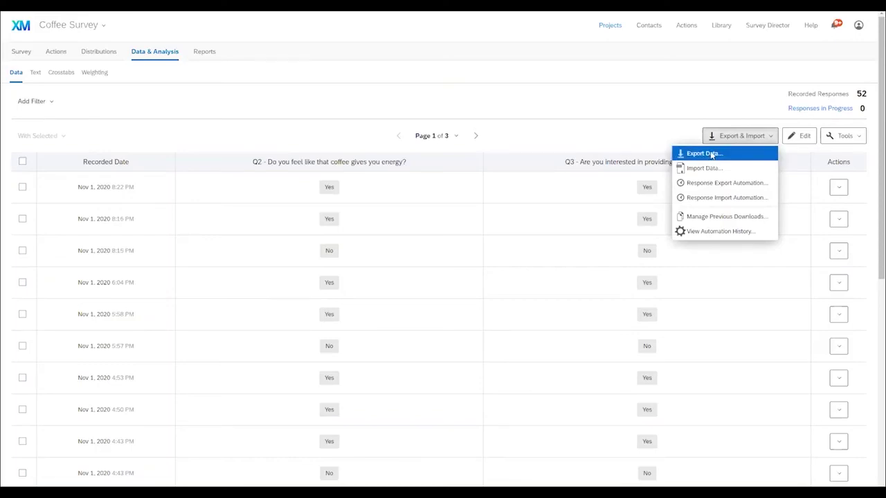
Step: Export the Coffee Survey responses as a CSV file and open it in Excel
left_click(709, 155)
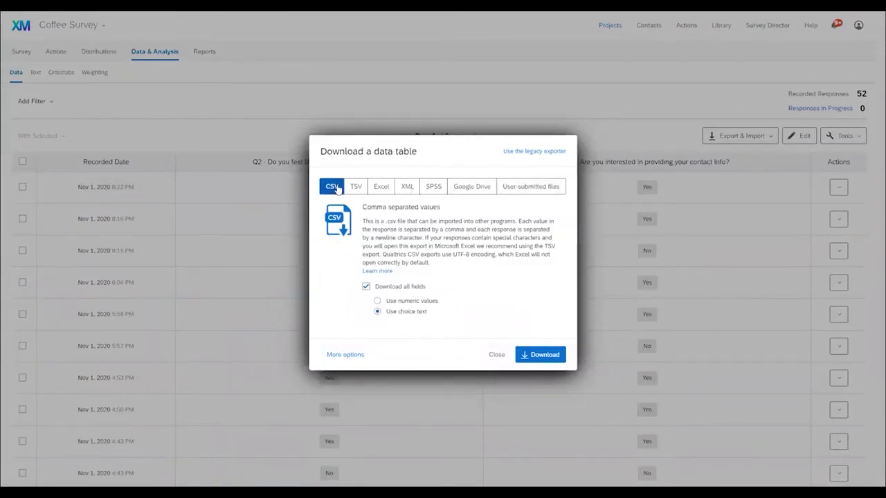
left_click(539, 355)
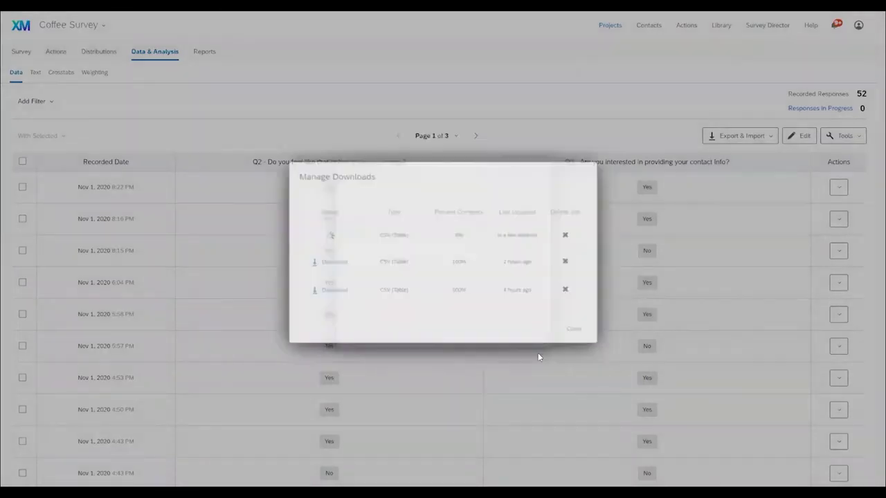
left_click(54, 483)
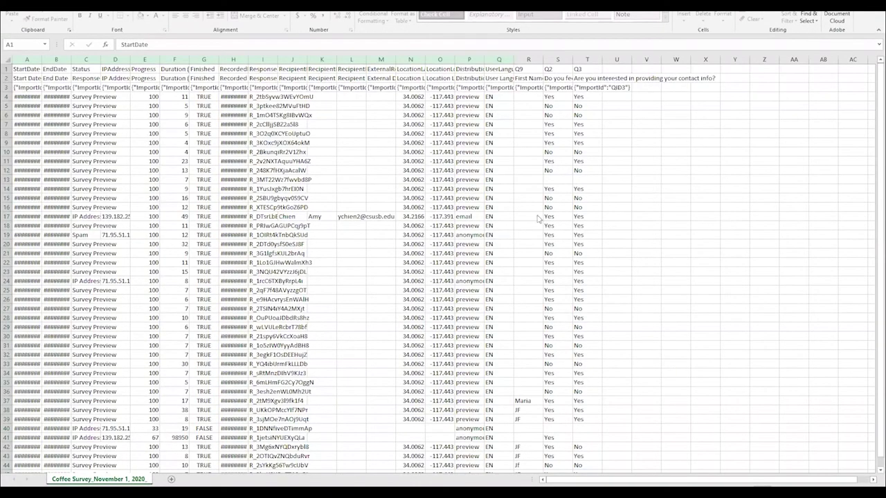
Step: Scroll through the CSV rows in Excel to check the Q2 and Q3 Yes/No answers
scroll(485, 194, "down", 12)
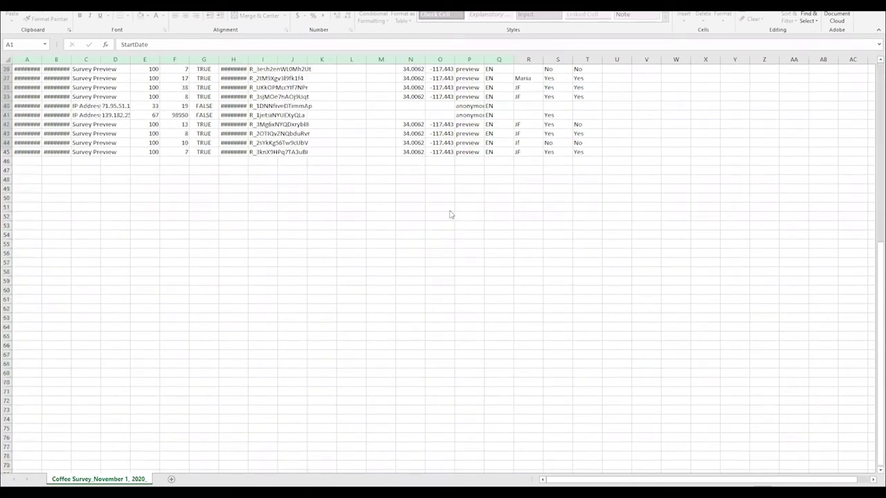
scroll(450, 214, "up", 12)
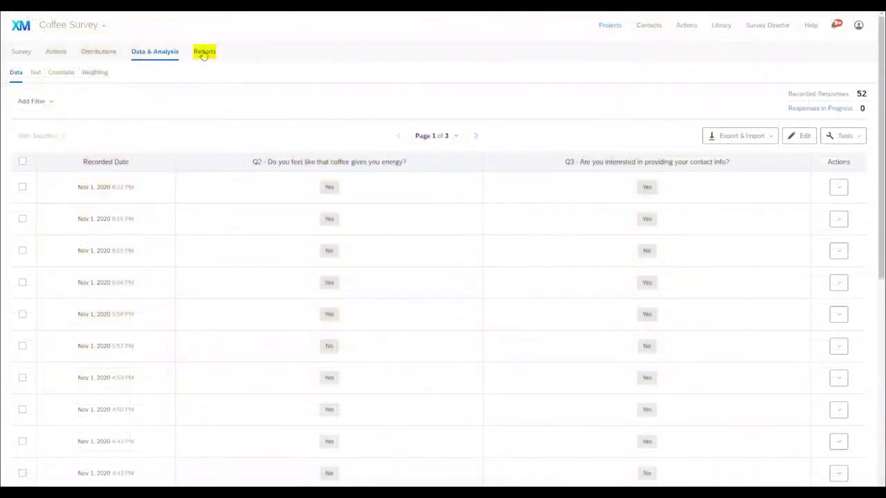
Step: Show Coffee Survey's saved Reports list, which has no reports yet
left_click(204, 52)
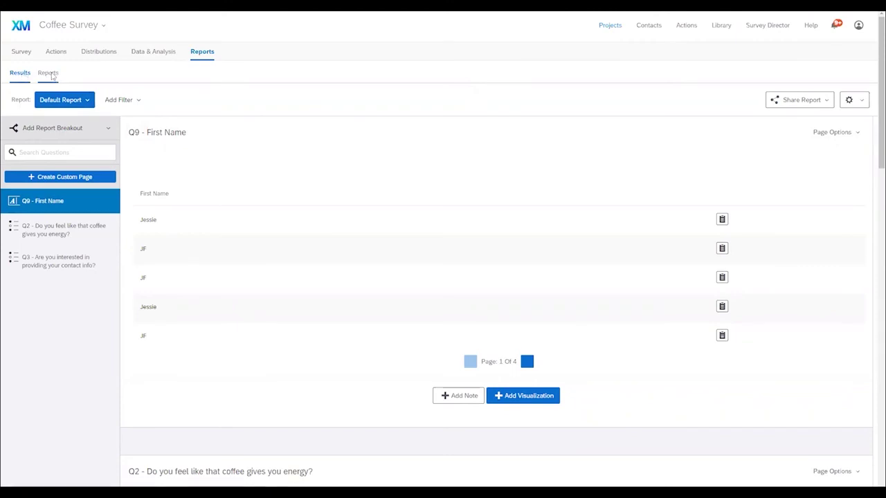
left_click(49, 76)
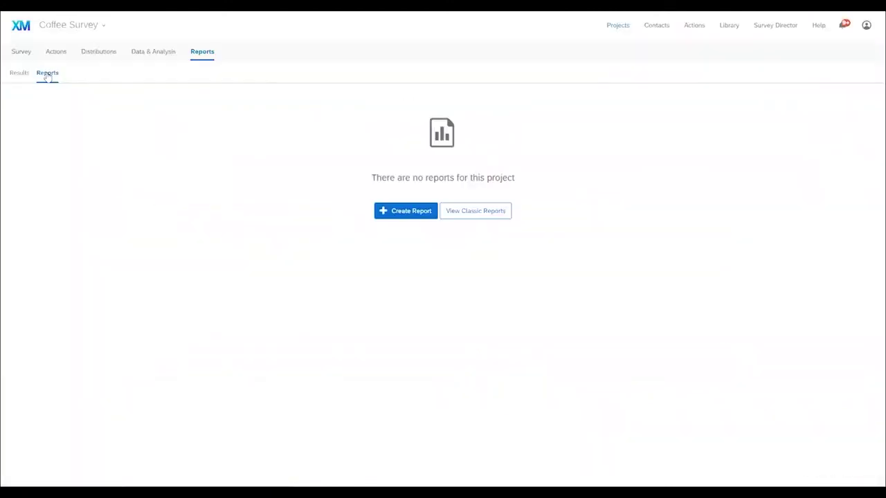
Step: Create a new report and chart Q2 as a table, then a line chart, and finally a pie/donut (68% Yes, 32% No)
left_click(415, 216)
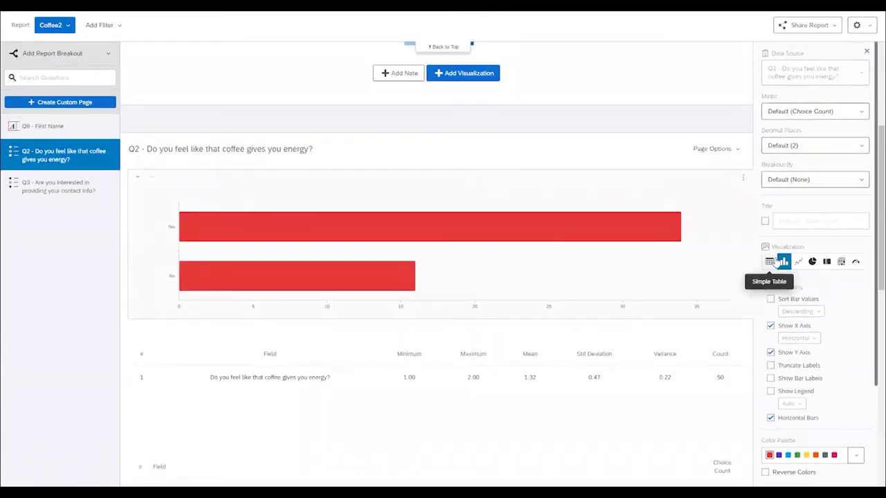
left_click(769, 261)
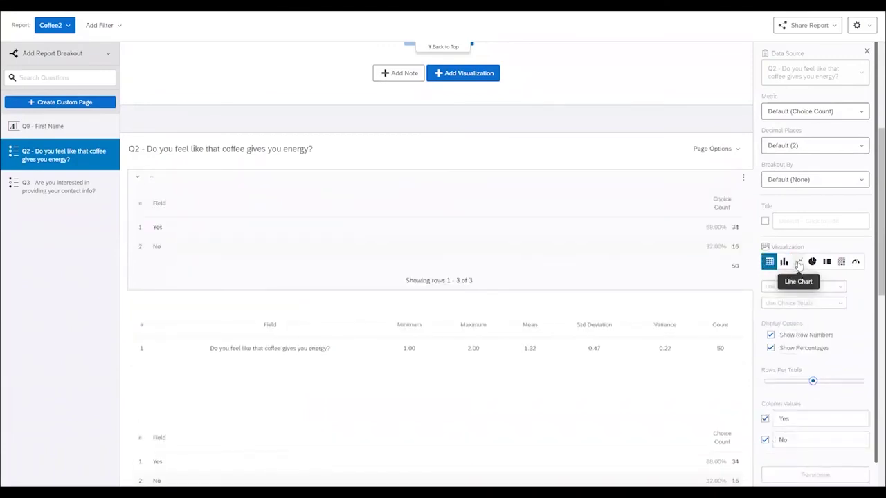
left_click(798, 263)
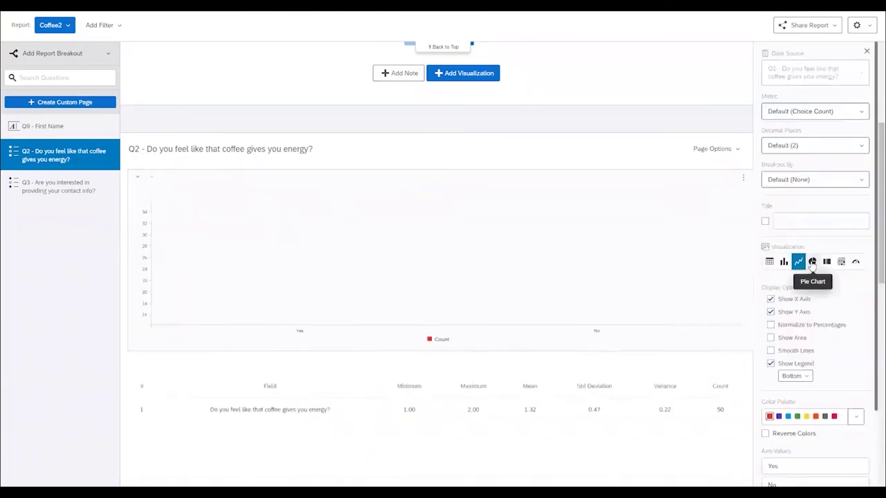
left_click(813, 263)
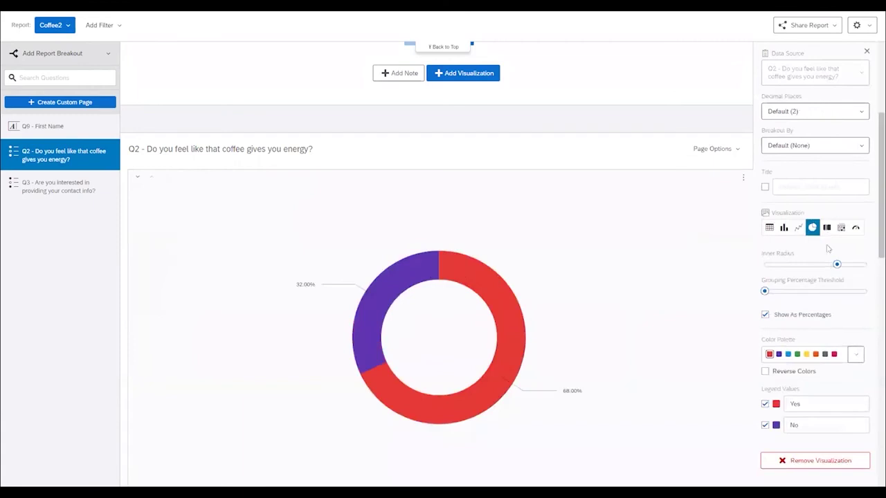
scroll(768, 164, "up", 5)
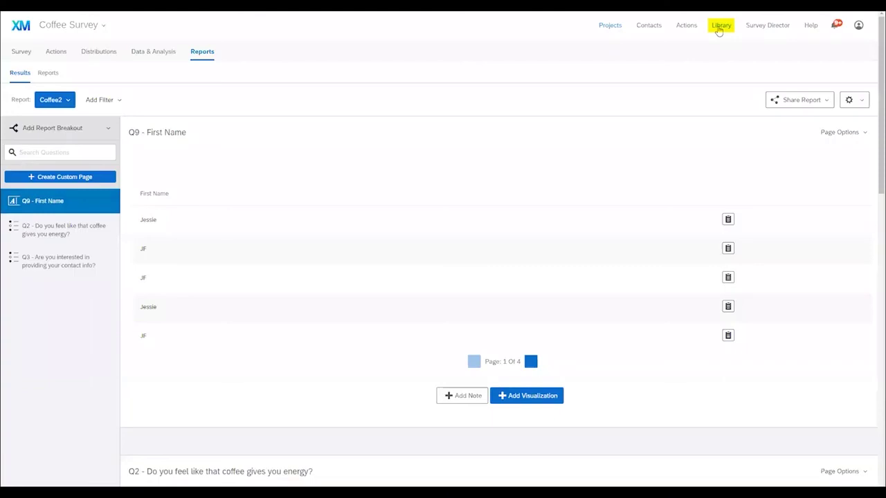
Step: Browse the Library's graphics, files and messages collections, then return to the 126-project list
left_click(720, 26)
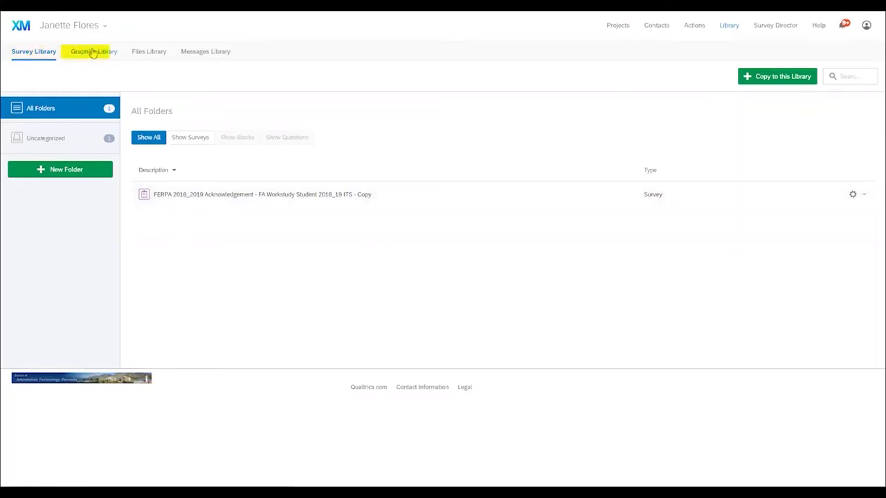
left_click(93, 52)
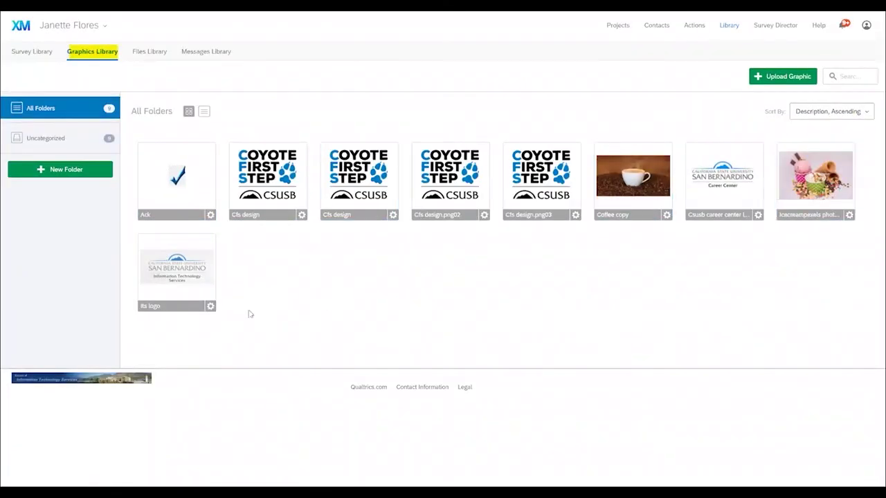
left_click(148, 54)
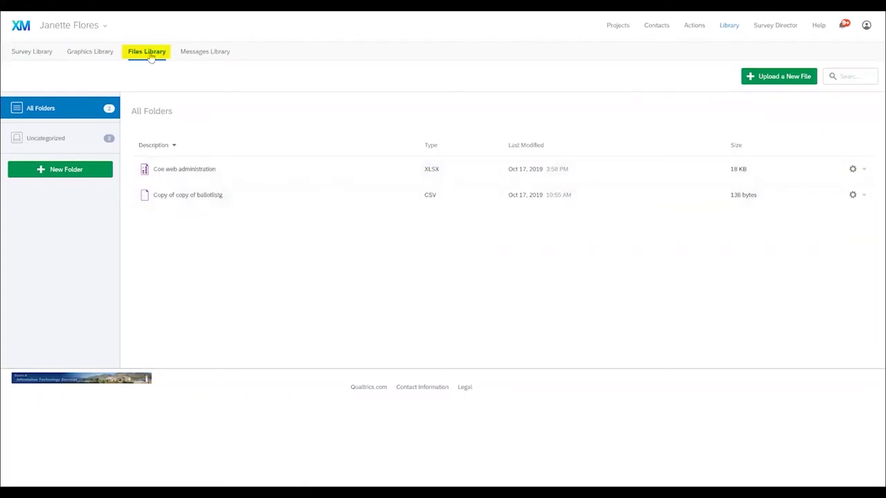
left_click(205, 54)
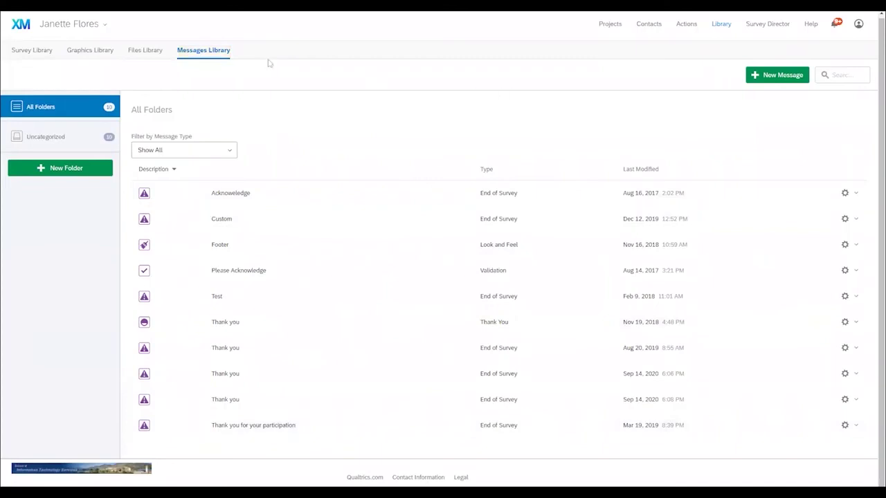
left_click(607, 28)
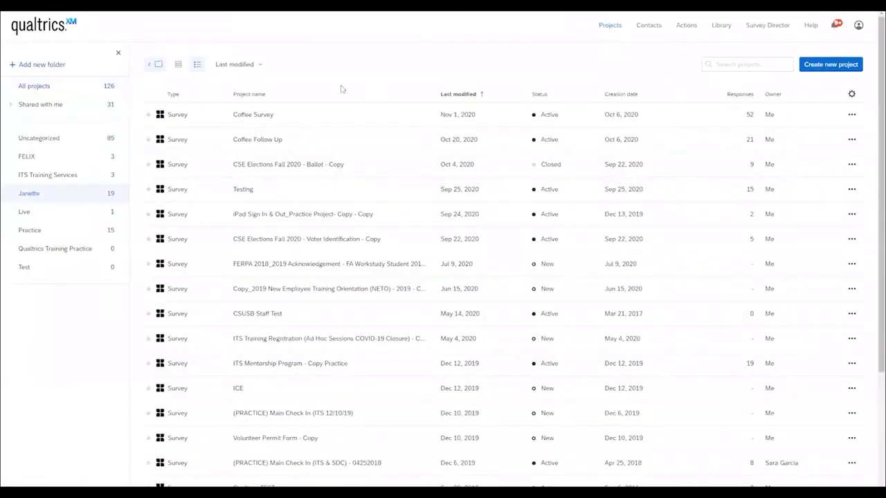
Step: Open Coffee Survey and look through its Survey Options, closing them unchanged
left_click(254, 114)
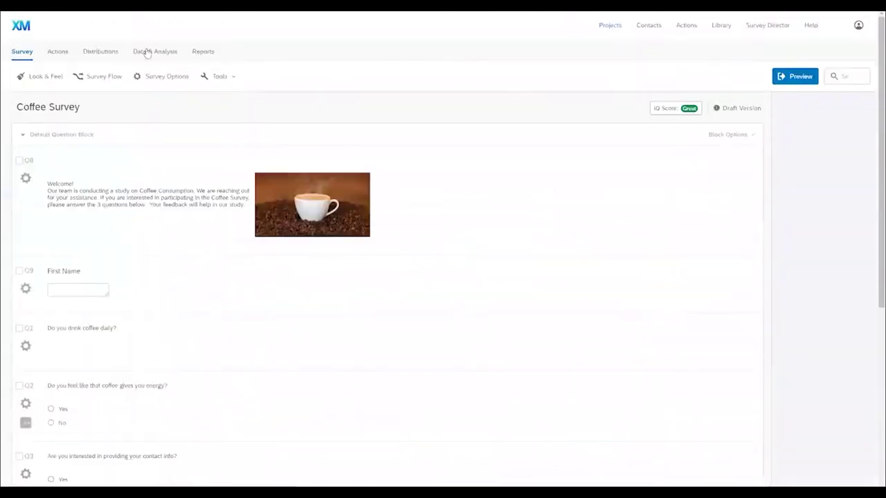
left_click(103, 79)
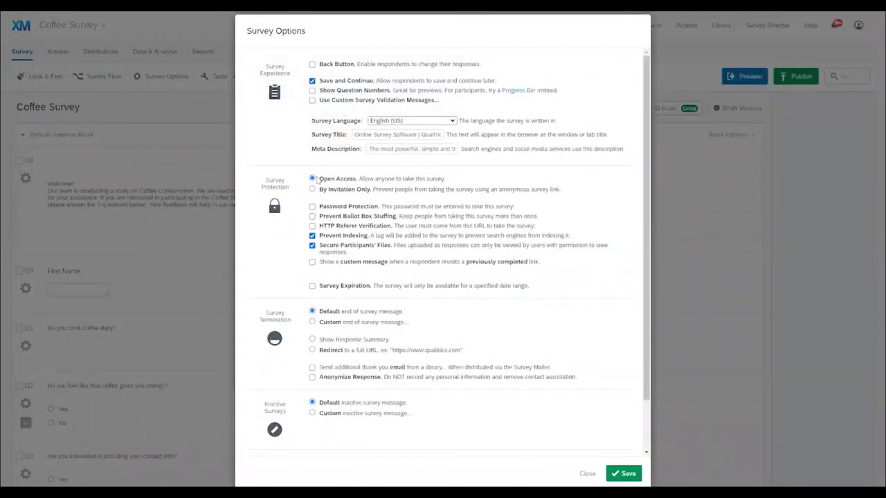
scroll(317, 179, "down", 1)
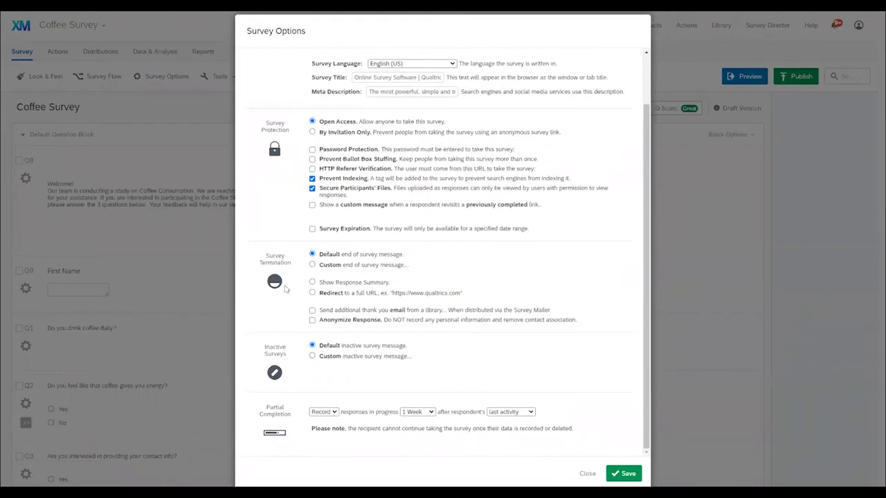
scroll(294, 311, "up", 1)
scroll(614, 384, "down", 1)
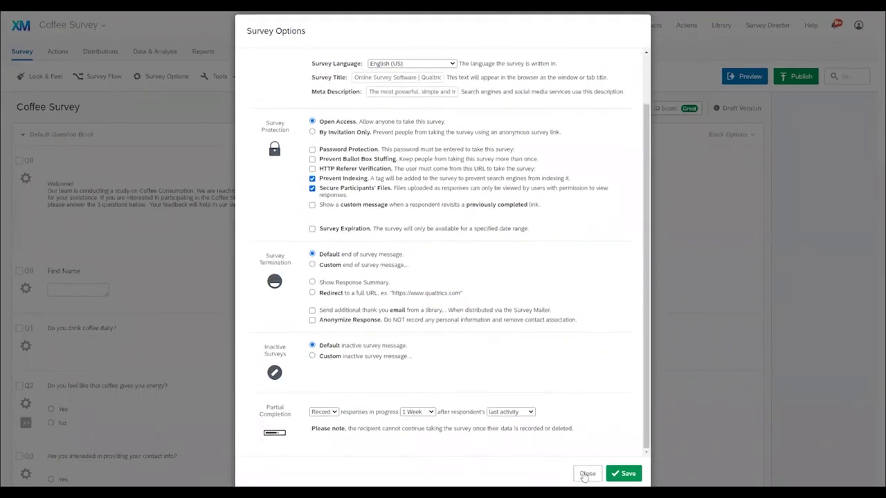
left_click(587, 474)
left_click(219, 76)
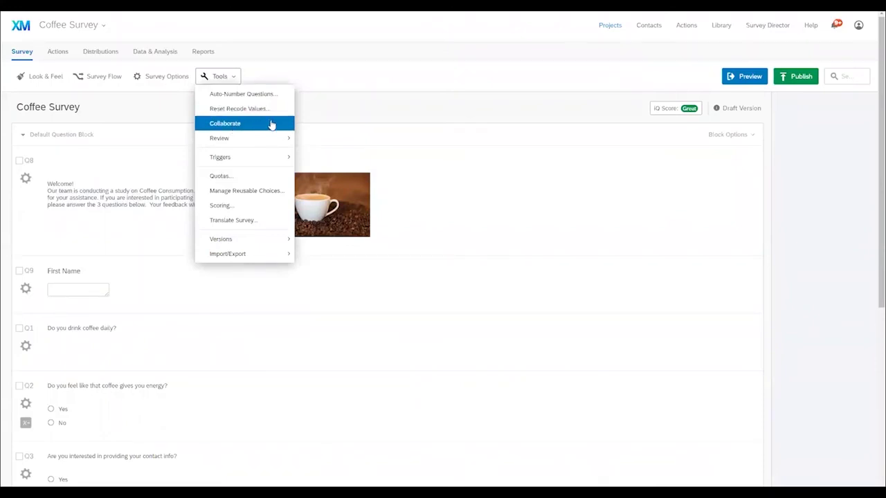
Step: From the Data & Analysis table of 52 responses, start the Export Data dialog under Export & Import
mouse_move(224, 139)
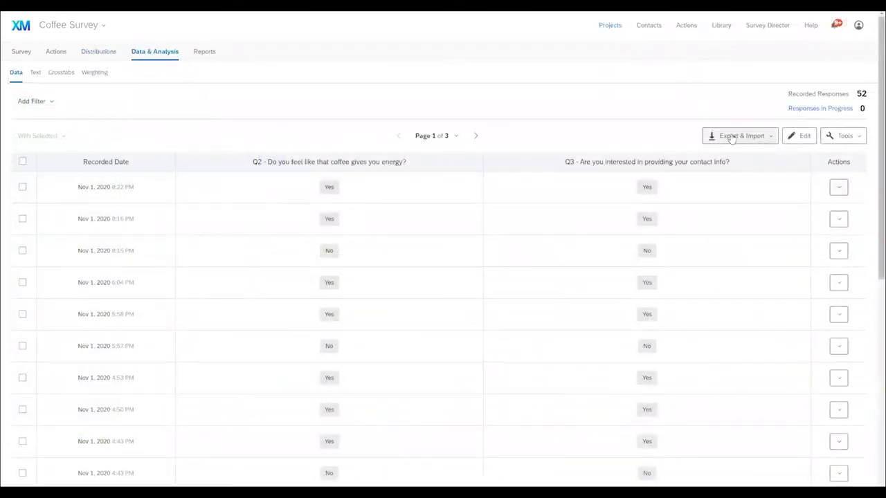
left_click(731, 138)
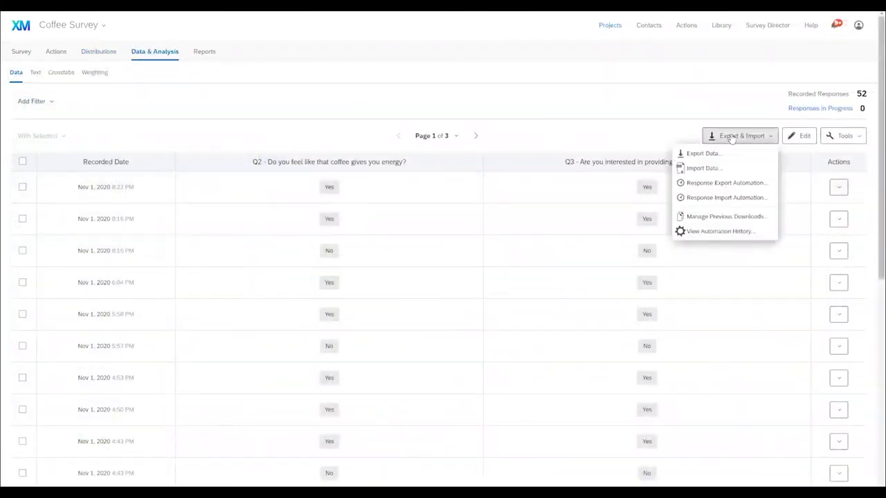
left_click(703, 153)
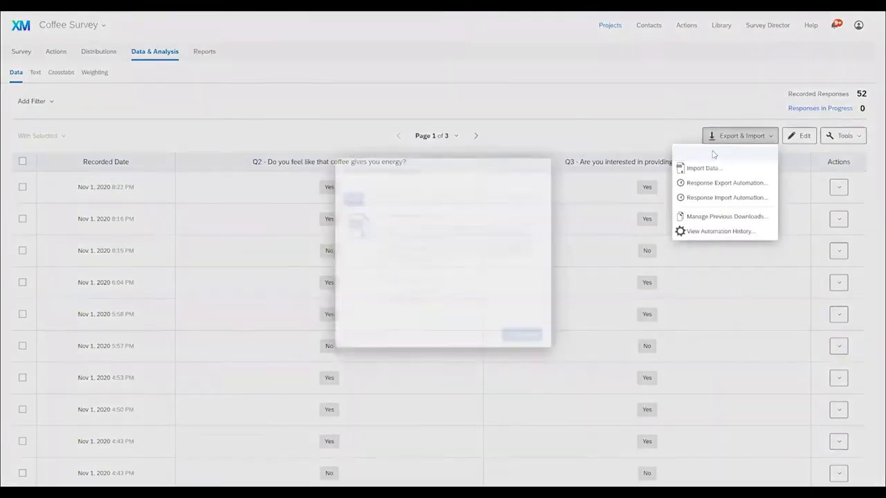